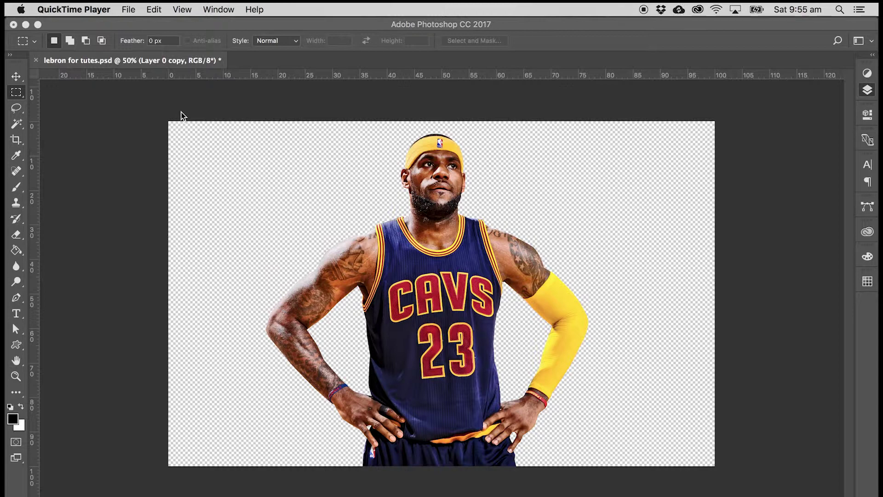
Add a new layer beneath the player cutout layer and fill it with solid black
click(867, 91)
click(818, 426)
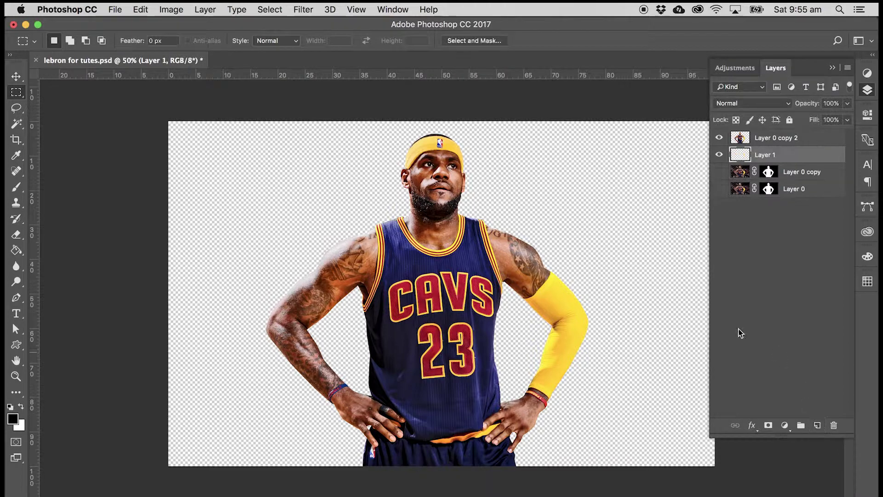
click(15, 252)
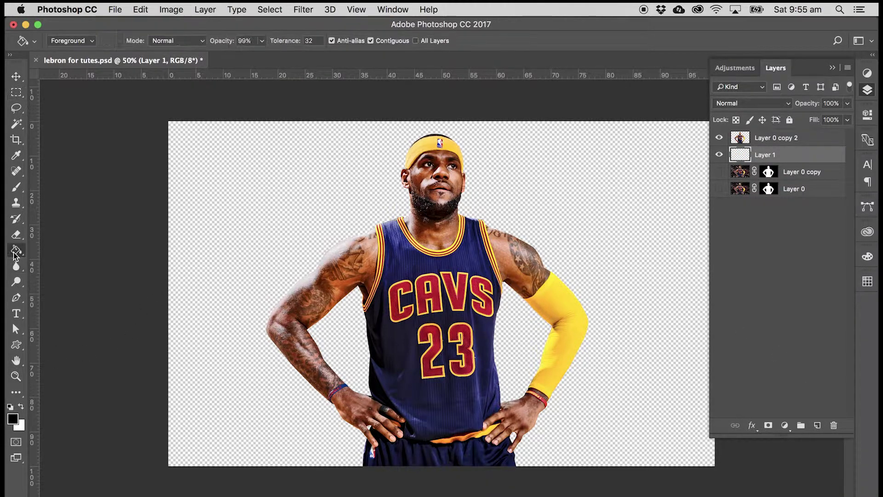
click(268, 218)
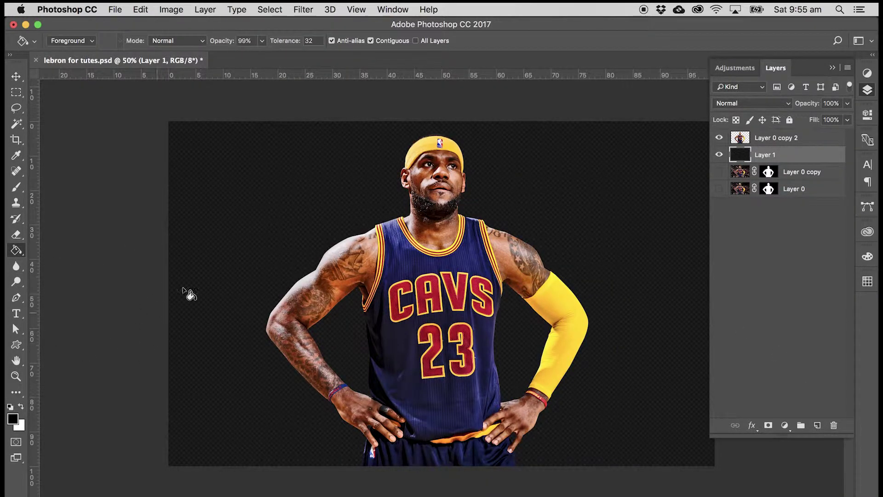
click(184, 332)
click(13, 419)
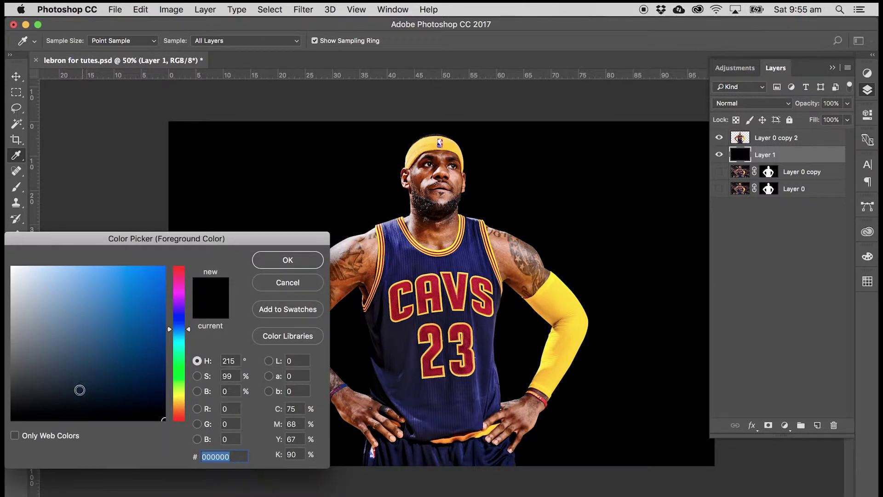
click(275, 264)
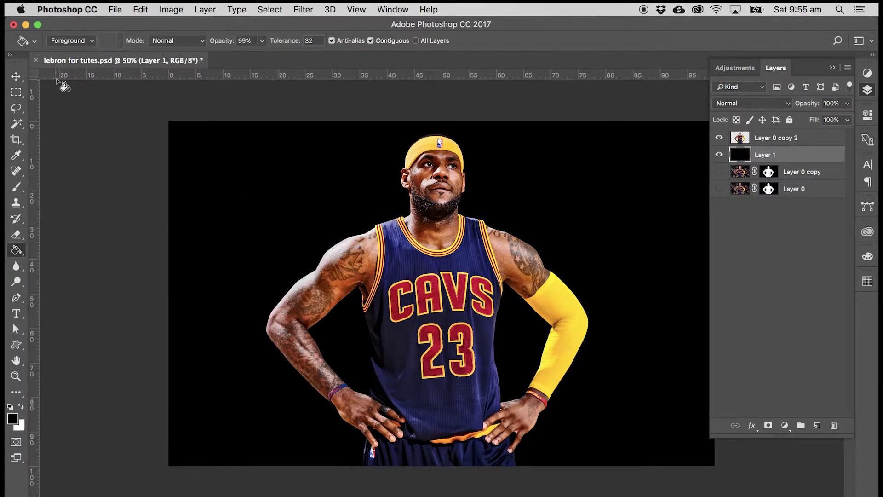
click(18, 92)
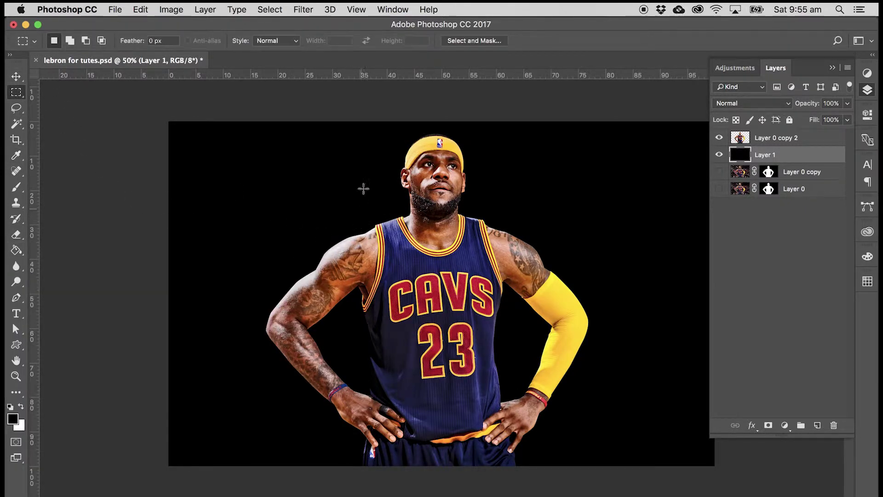
Start the Lighting Effects render filter on the player cutout layer, Layer 0 copy 2
click(303, 9)
click(305, 10)
click(782, 143)
click(305, 10)
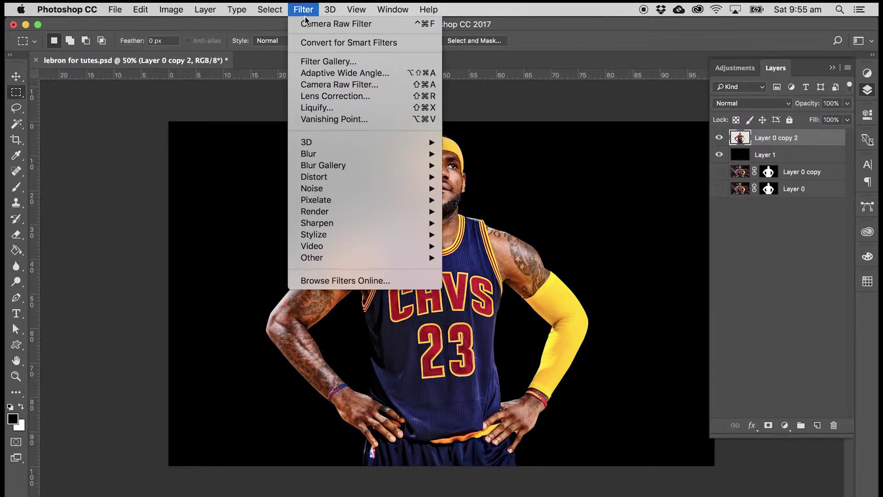
mouse_move(349, 211)
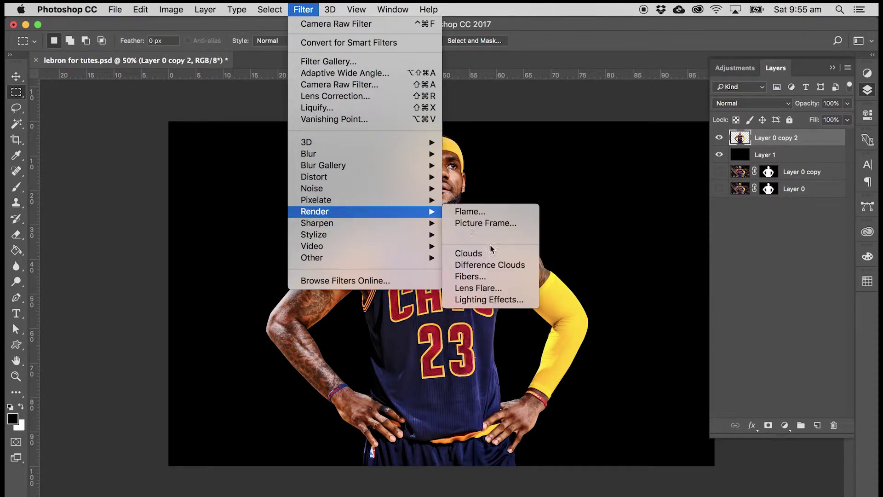
click(478, 300)
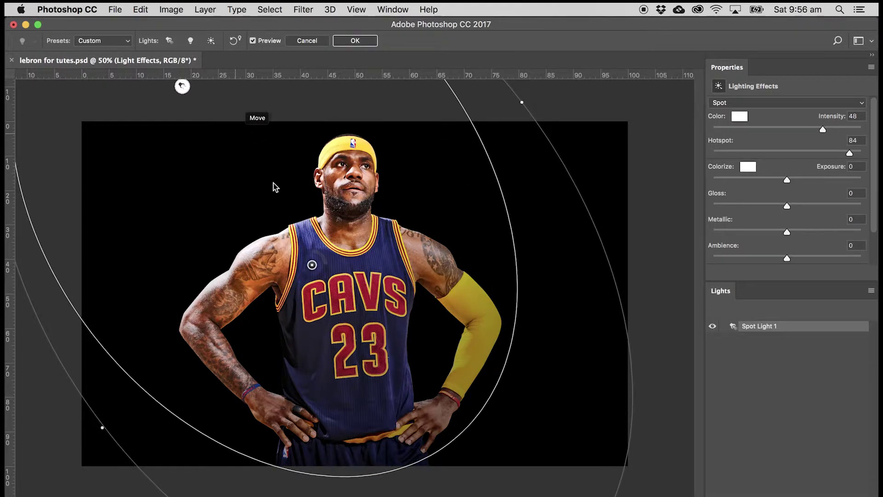
Move the spot light so its centre sits over the number on the player's jersey, checking the image with the light hidden
drag(382, 303, 327, 262)
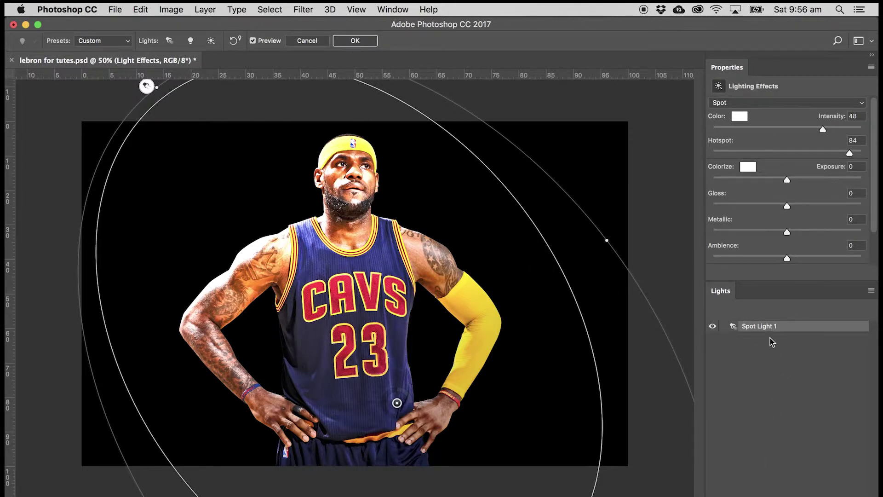
click(712, 327)
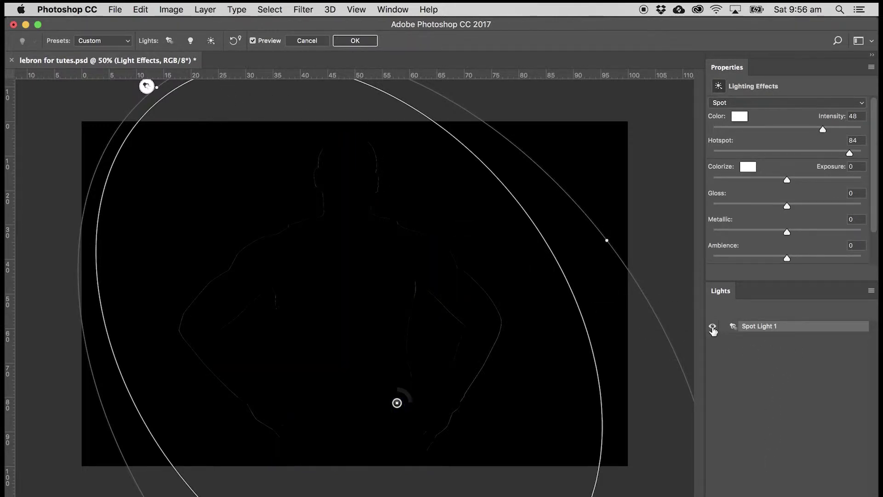
click(712, 327)
drag(357, 265, 317, 233)
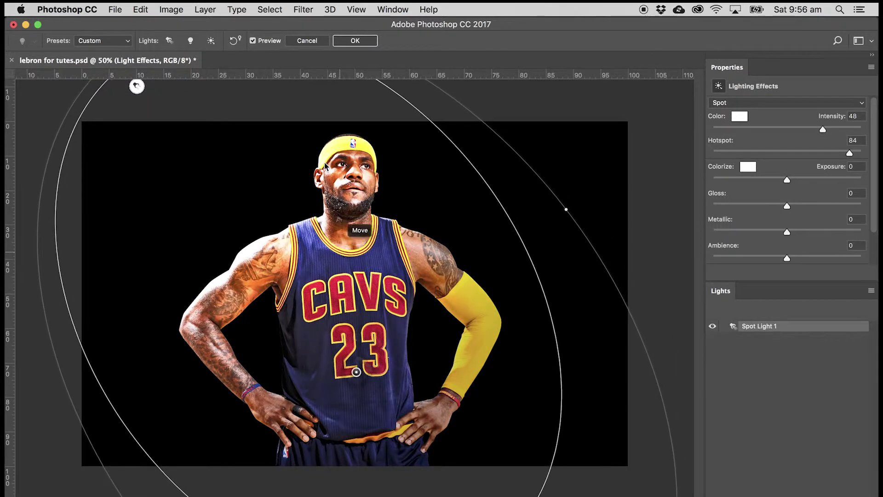
Compare the player with and without the lighting effect preview
click(253, 42)
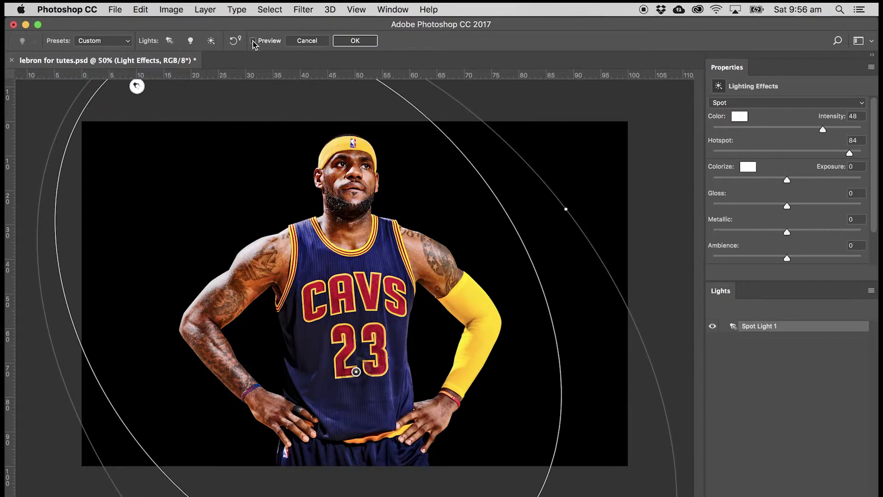
click(253, 41)
click(253, 42)
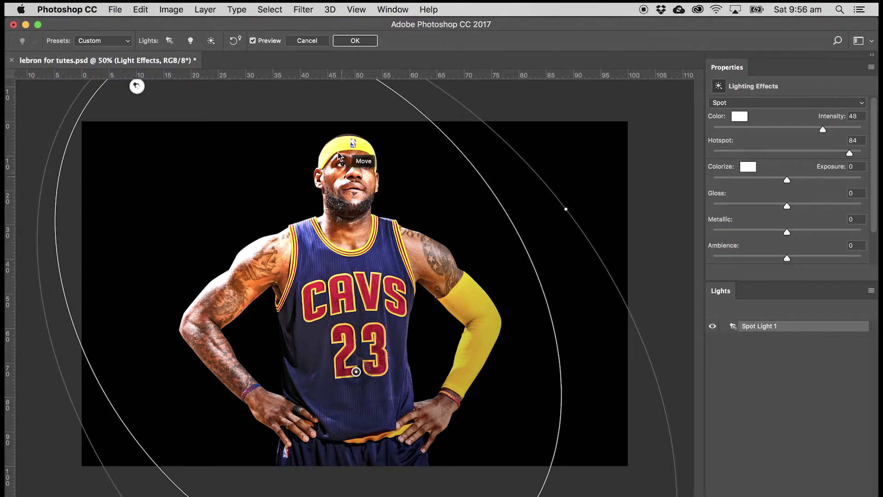
key(p)
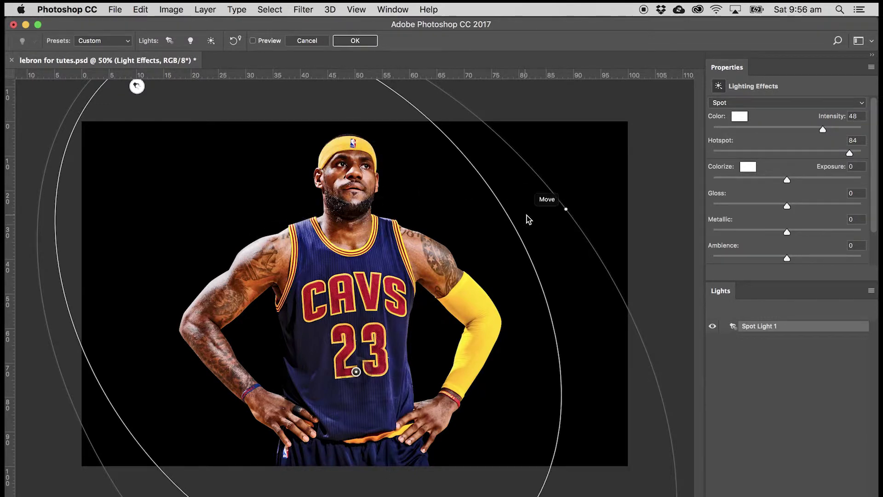
click(265, 41)
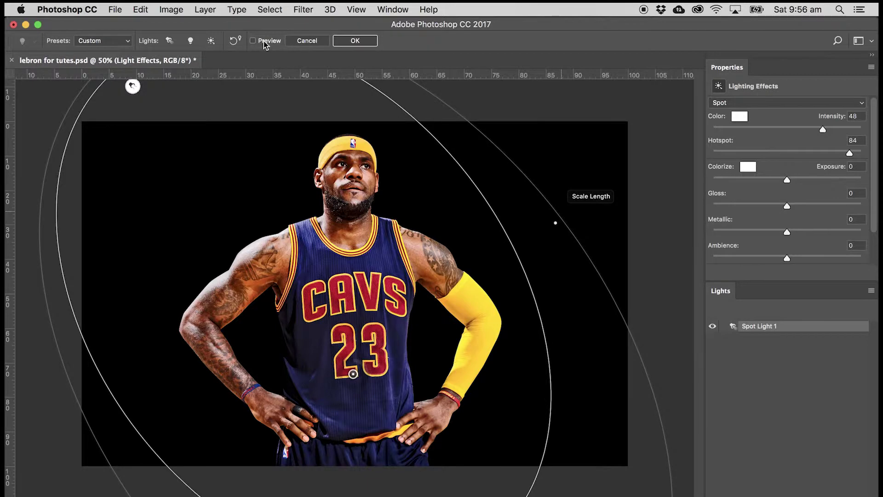
Narrow and reposition the spot light's ellipse so it tilts from the upper left across the player, centred on the jersey number
drag(557, 225, 529, 249)
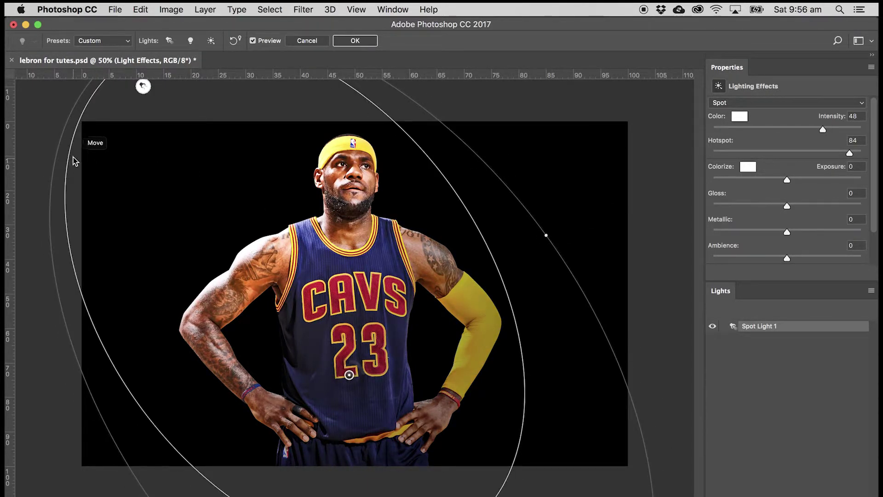
drag(87, 131, 208, 187)
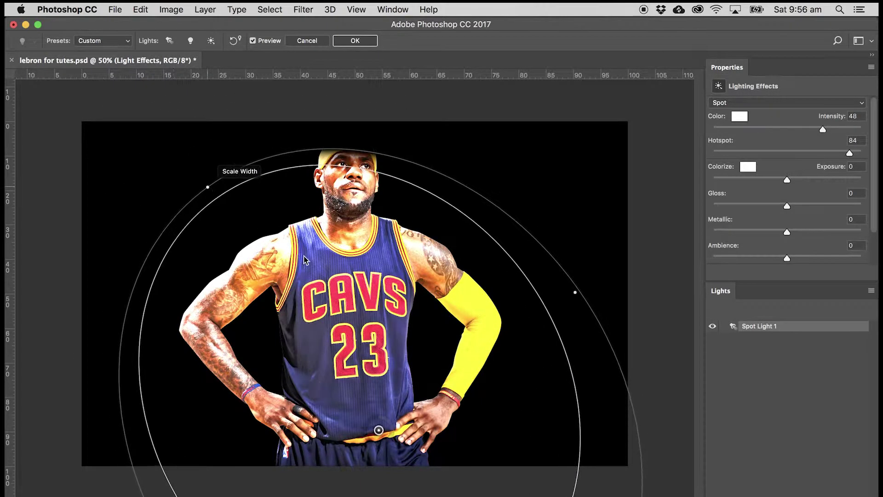
drag(318, 186, 419, 216)
drag(508, 174, 490, 192)
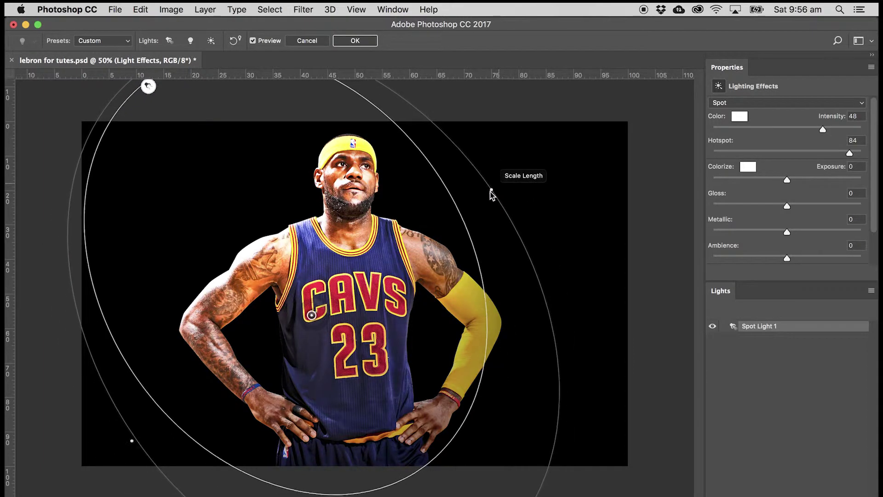
drag(410, 259, 416, 264)
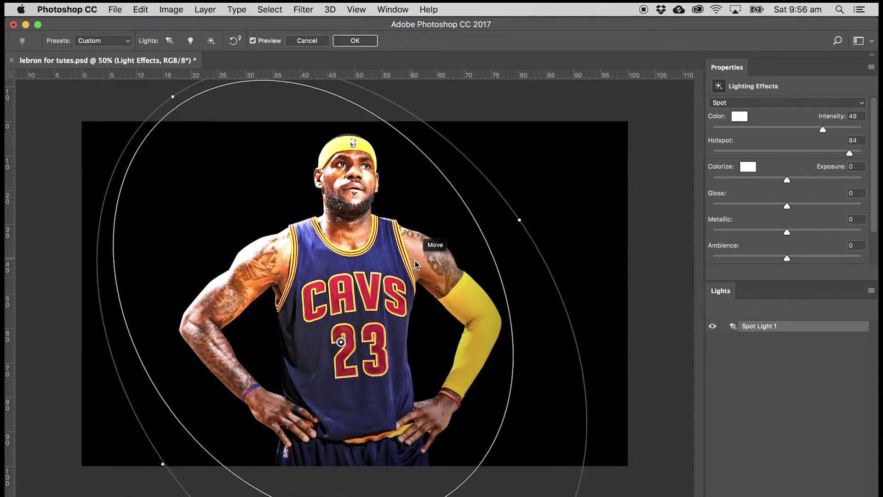
Lower the spot light's intensity to 37 and apply the lighting effect
drag(354, 343, 401, 313)
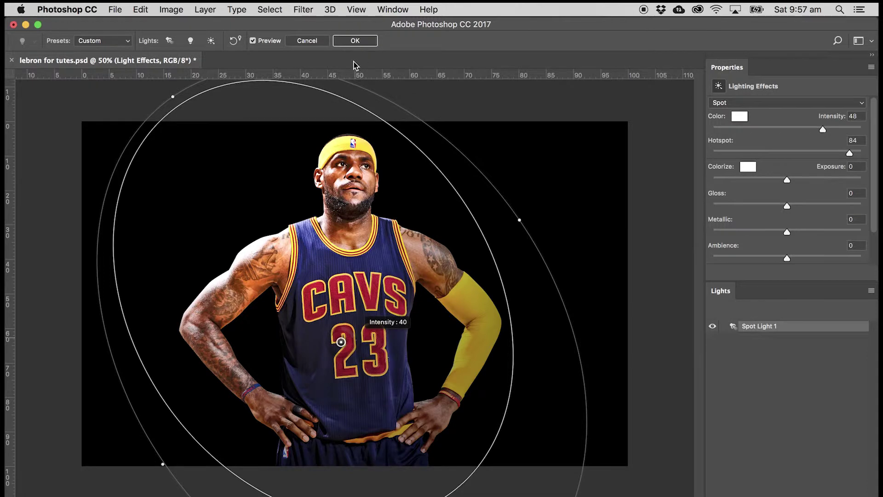
click(254, 41)
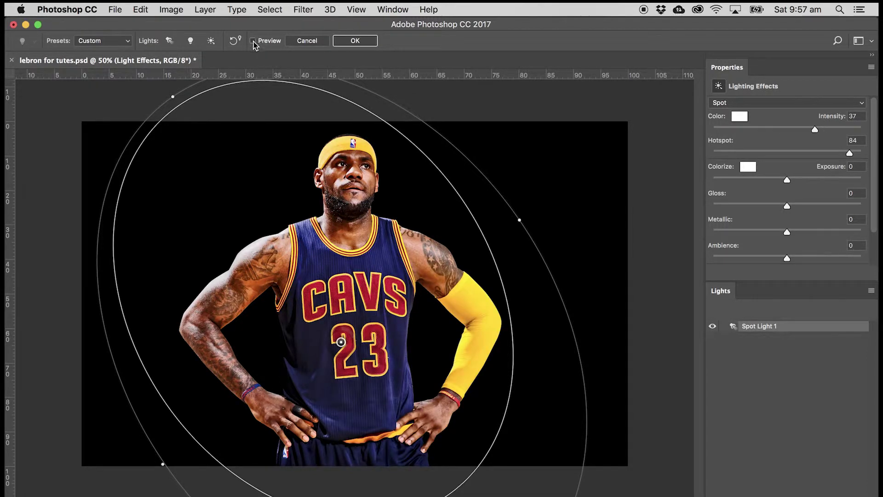
click(362, 41)
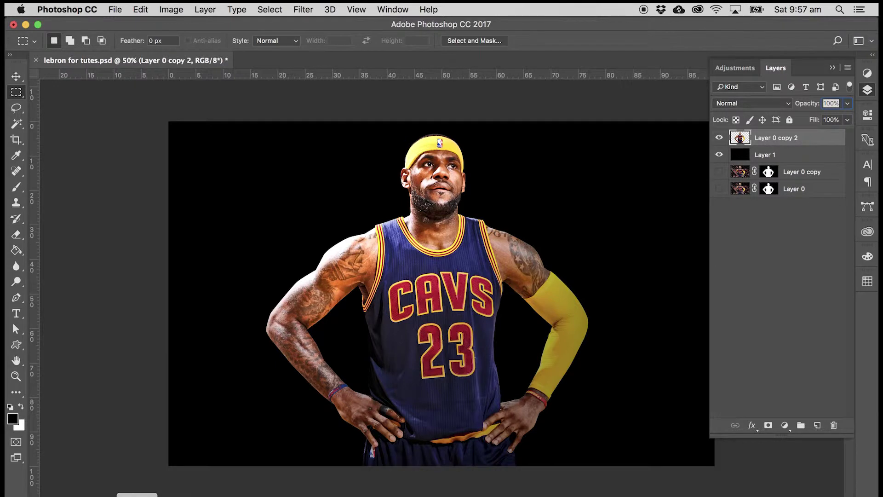
Switch to Finder and open the particles folder inside Elements > Particles
click(136, 494)
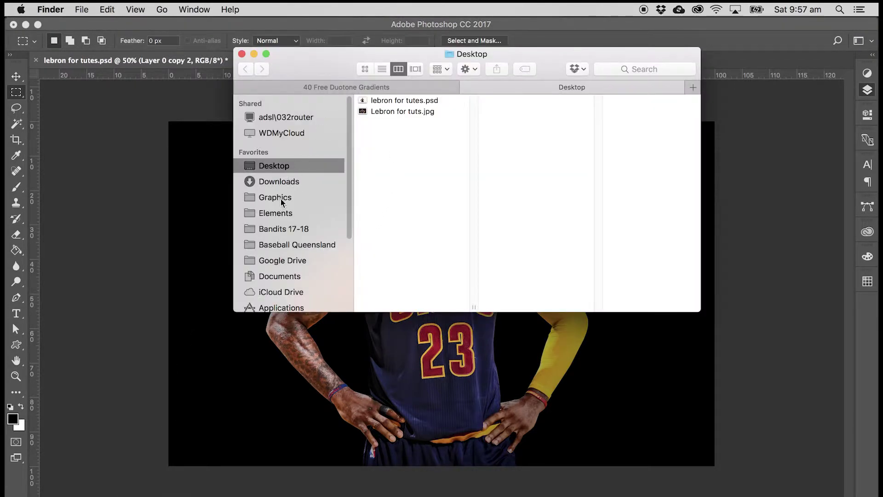
click(290, 197)
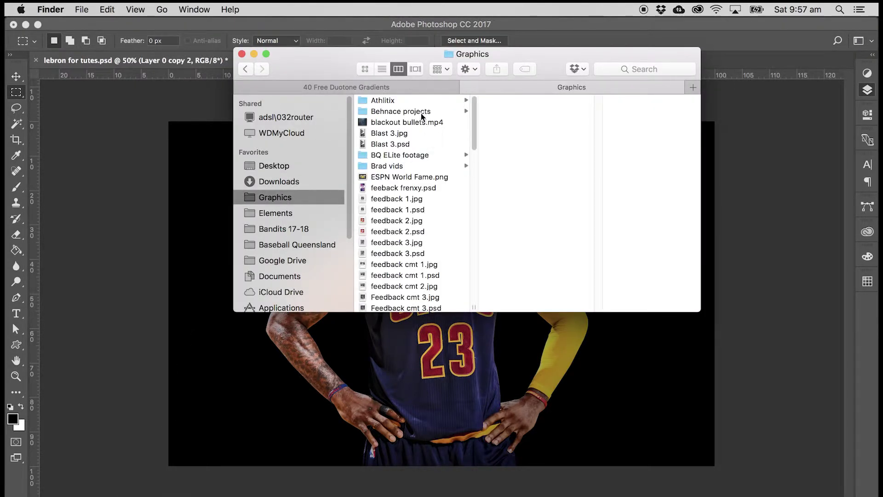
mouse_move(473, 134)
mouse_down()
mouse_move(474, 142)
mouse_move(474, 122)
mouse_up()
click(327, 212)
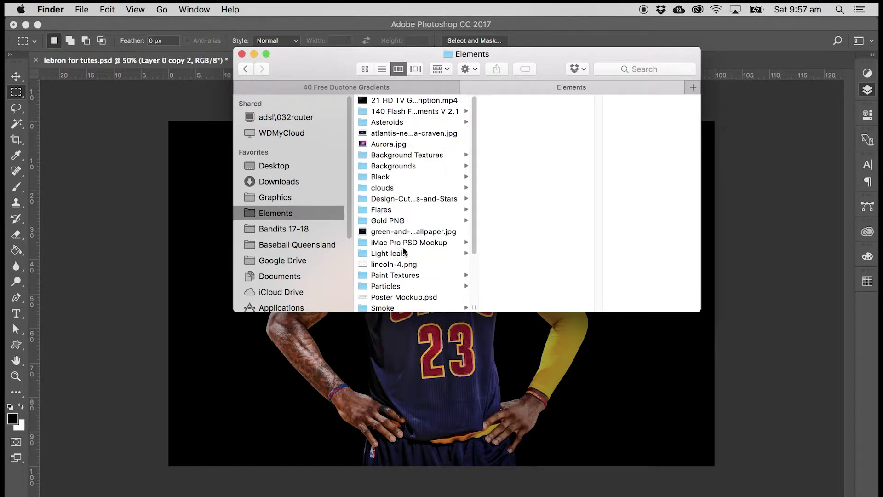
click(392, 287)
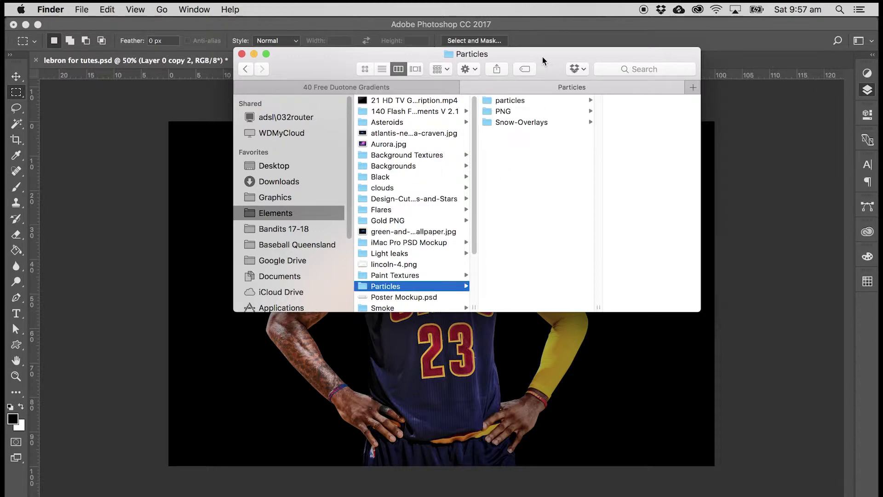
drag(542, 56, 390, 77)
click(366, 122)
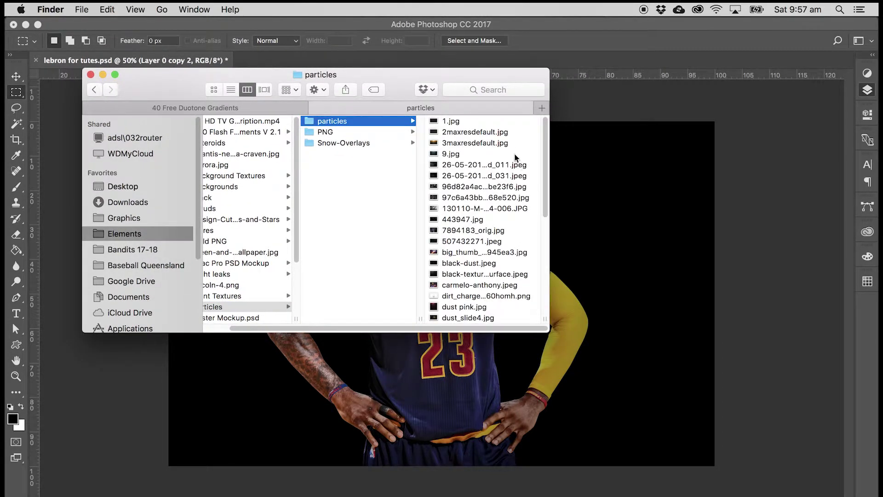
Preview the images in the particles folder one after another to look for a suitable dust overlay
click(466, 147)
key(Down)
key(Down)
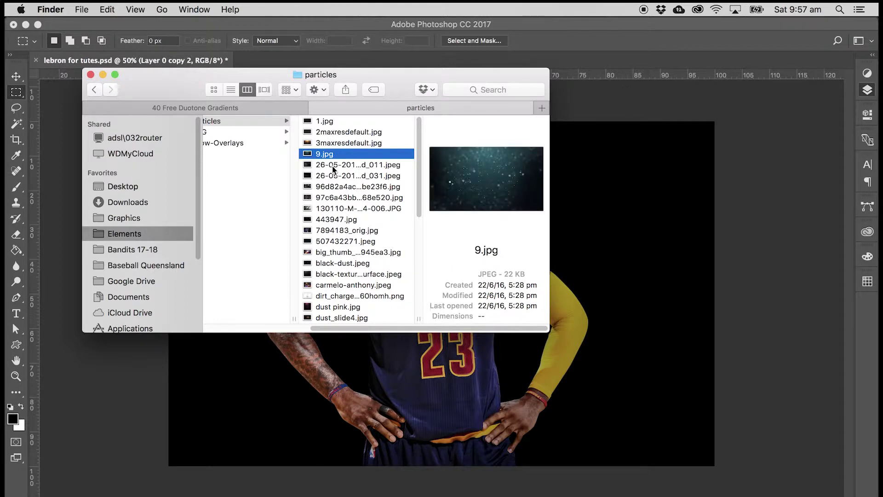
key(Up)
key(Up)
key(Up)
key(Up)
key(Down)
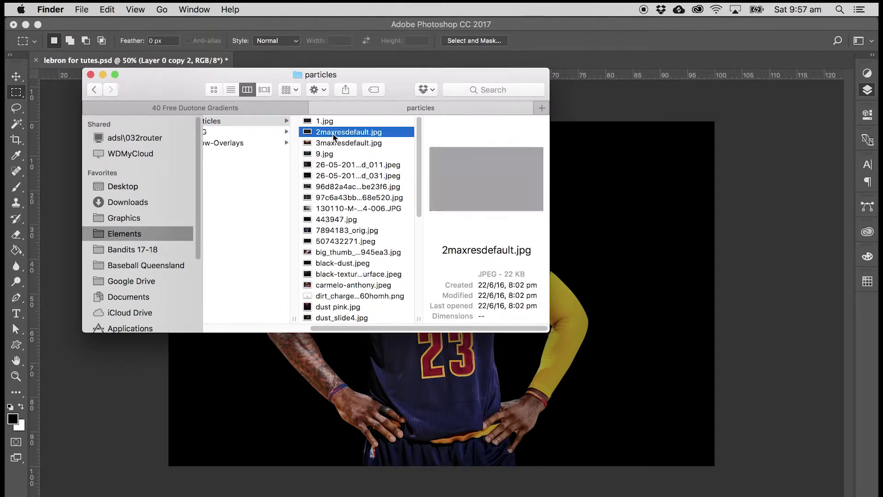
key(Down)
key(Down)
key(Down)
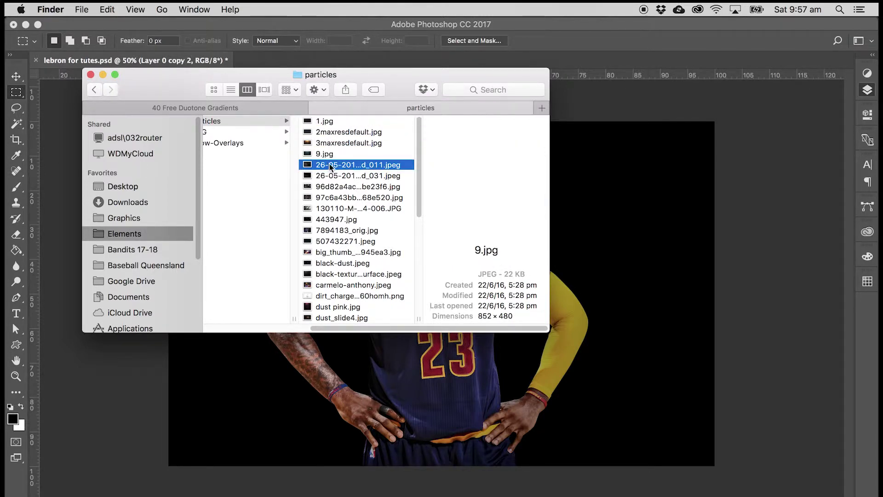
key(Down)
key(Down)
key(Down)
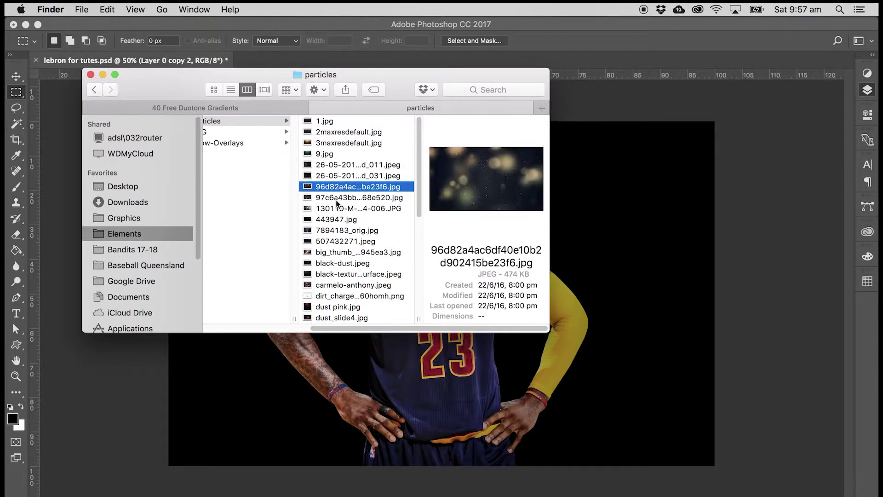
key(Down)
key(Down)
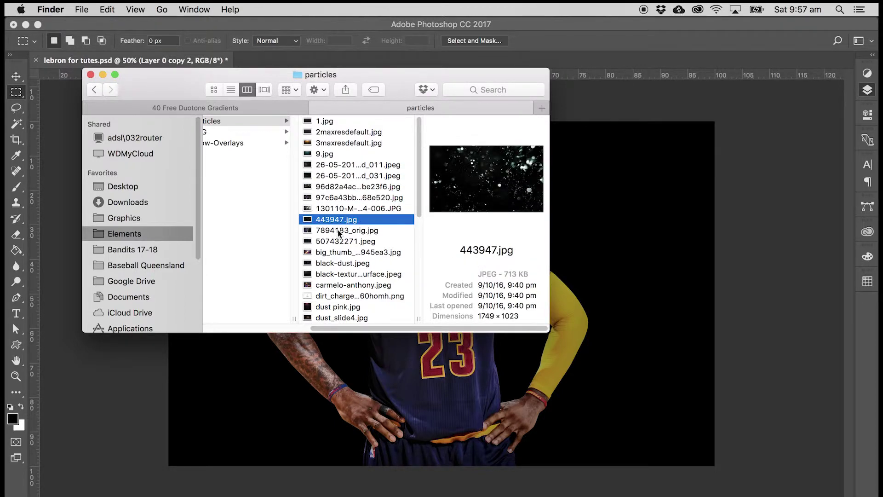
scroll(339, 227, down, 1)
click(335, 221)
key(Up)
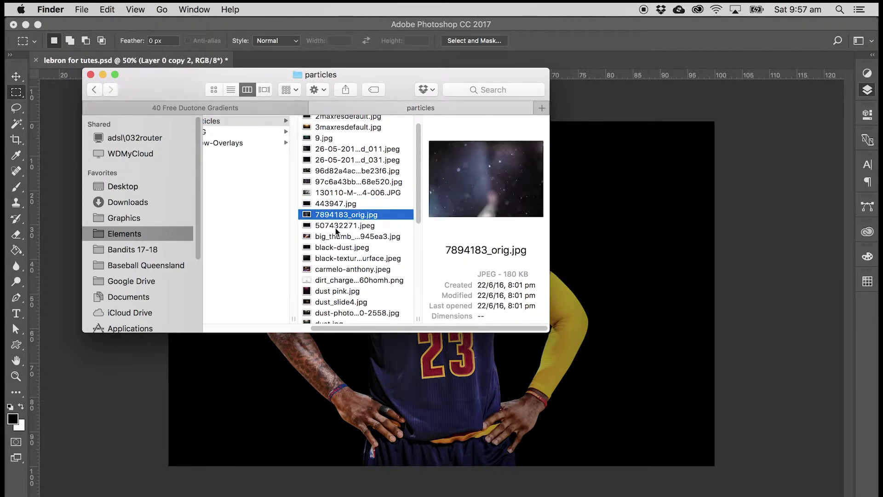
scroll(337, 229, down, 2)
click(337, 216)
scroll(337, 226, down, 1)
key(Down)
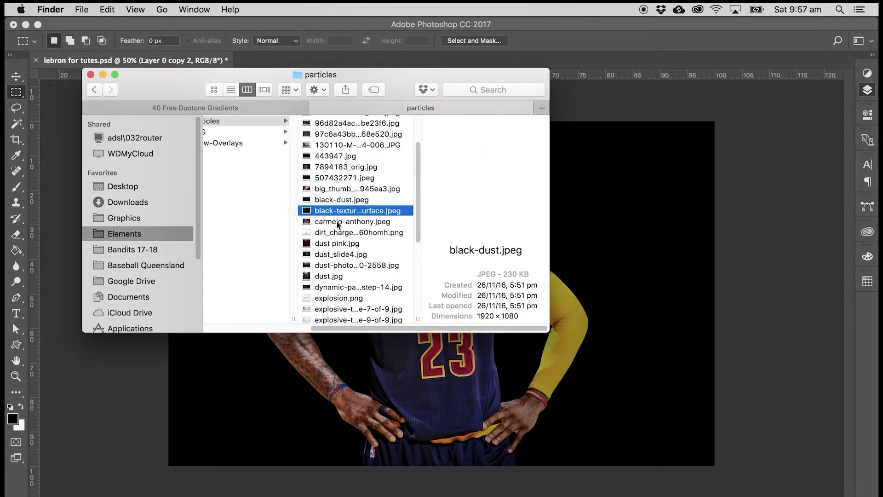
scroll(337, 228, down, 3)
click(339, 214)
click(336, 209)
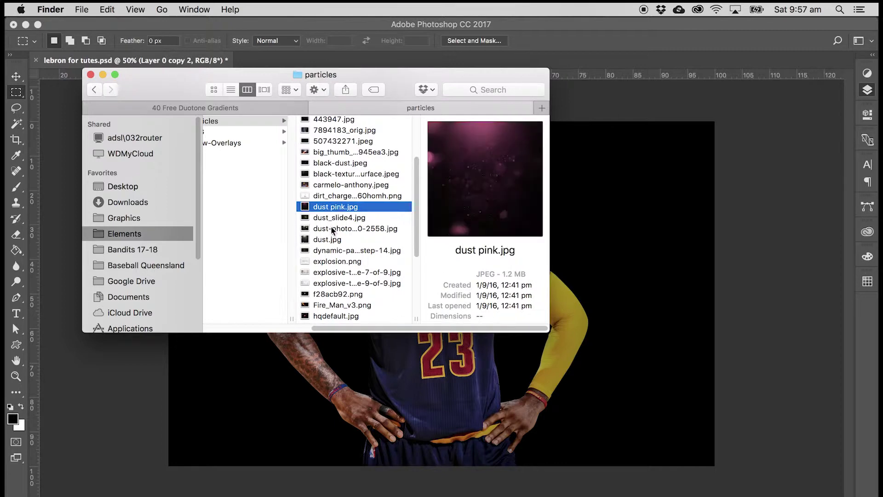
Place the dust-photography wallpaper into the document, enlarged slightly to cover the canvas and turned upside down, and move its layer beneath the player
click(333, 229)
drag(330, 230, 598, 348)
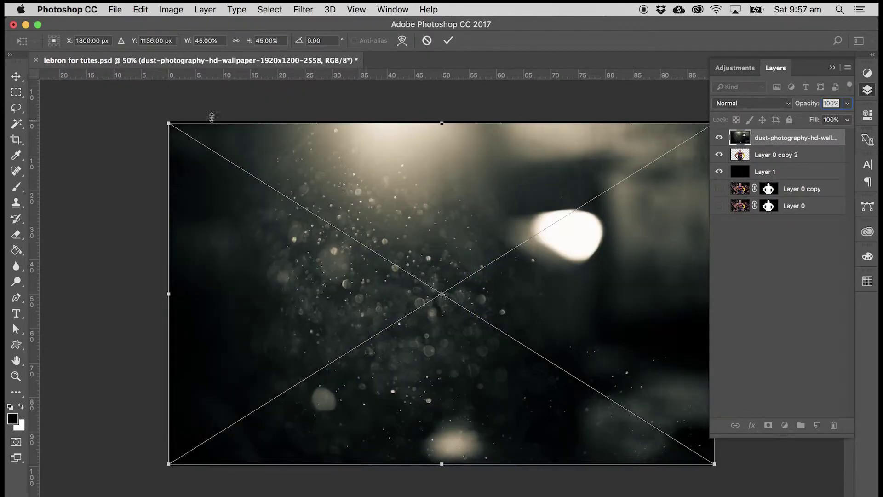
drag(176, 129, 165, 122)
drag(714, 457, 723, 466)
drag(439, 107, 444, 436)
key(Return)
key(m)
drag(804, 138, 797, 156)
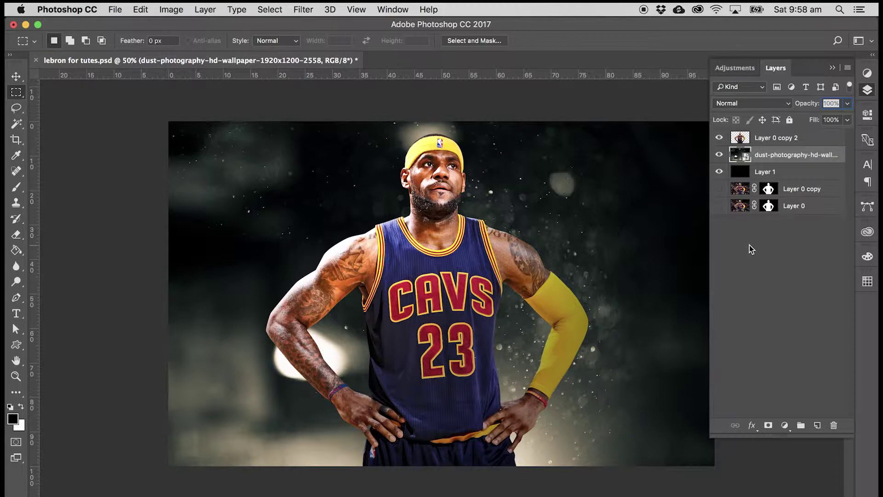
Add a new layer between the player and the dust image and fill it with black
click(815, 426)
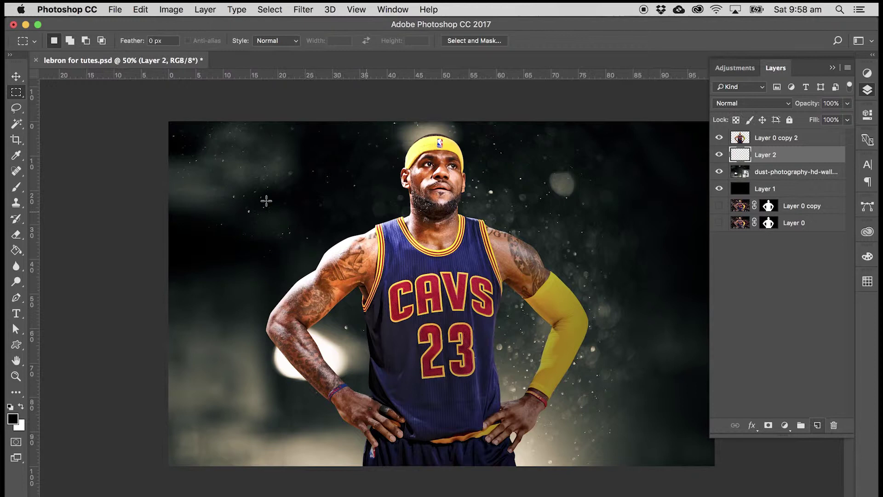
click(10, 252)
click(409, 270)
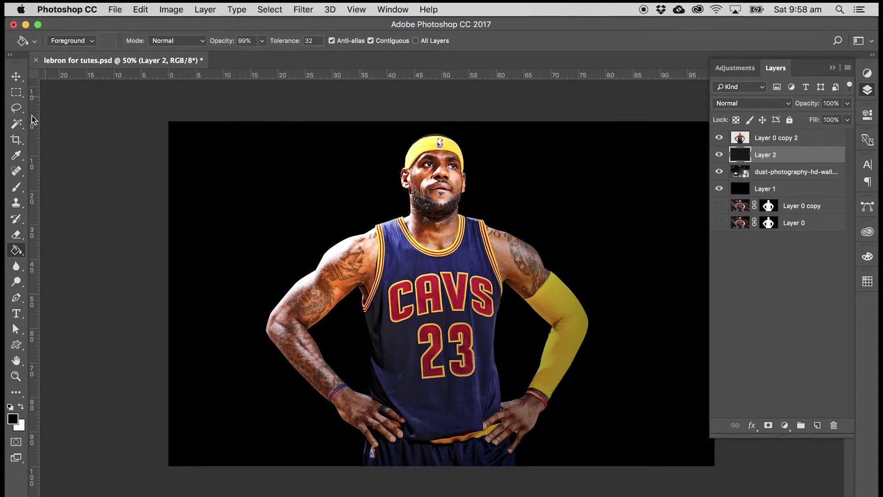
Erase the middle of the black layer behind the player with a soft 2480 px eraser to reveal the dust
click(16, 187)
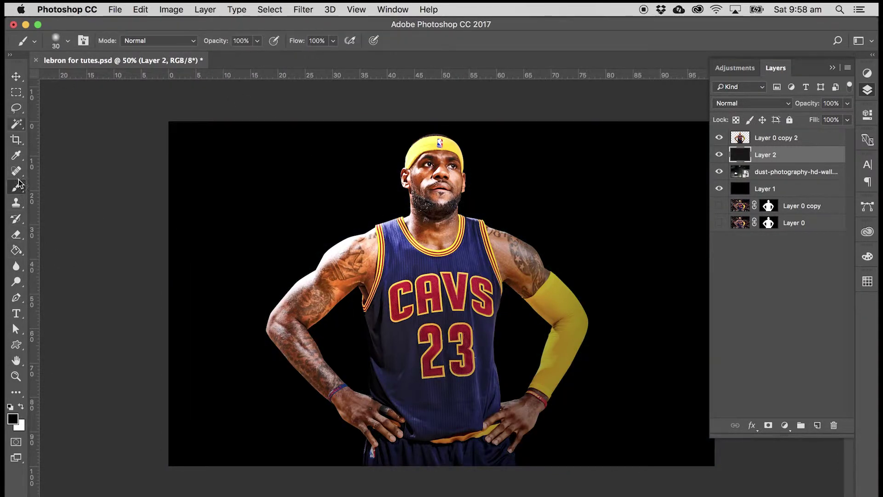
click(23, 236)
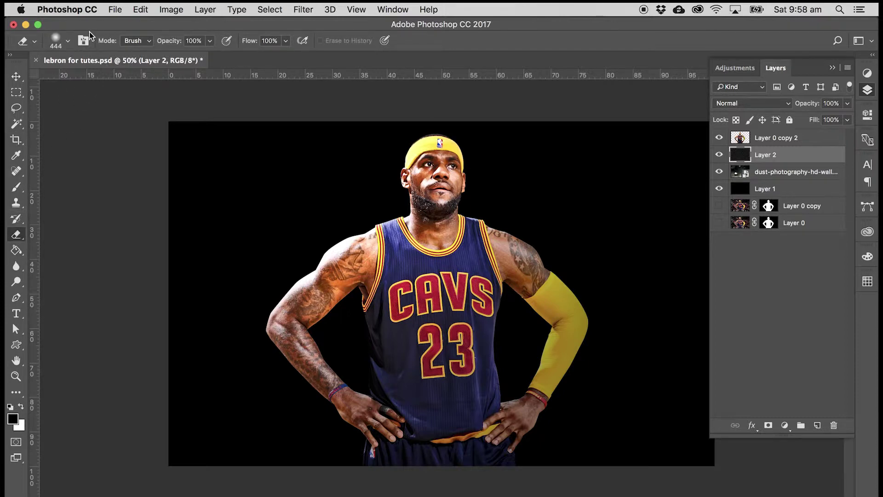
click(65, 49)
drag(142, 76, 146, 79)
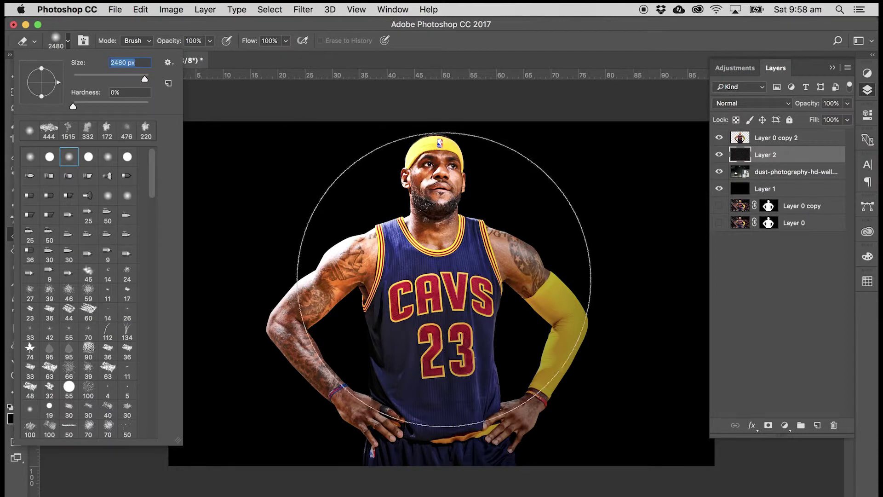
click(444, 271)
mouse_move(412, 276)
mouse_down()
mouse_move(406, 250)
mouse_move(481, 214)
mouse_move(588, 181)
mouse_move(573, 234)
mouse_move(535, 272)
mouse_move(528, 313)
mouse_move(490, 320)
mouse_move(474, 196)
mouse_move(461, 173)
mouse_move(470, 215)
mouse_move(463, 276)
mouse_move(464, 259)
mouse_move(551, 183)
mouse_move(496, 295)
mouse_move(447, 255)
mouse_move(496, 262)
mouse_move(674, 221)
mouse_up()
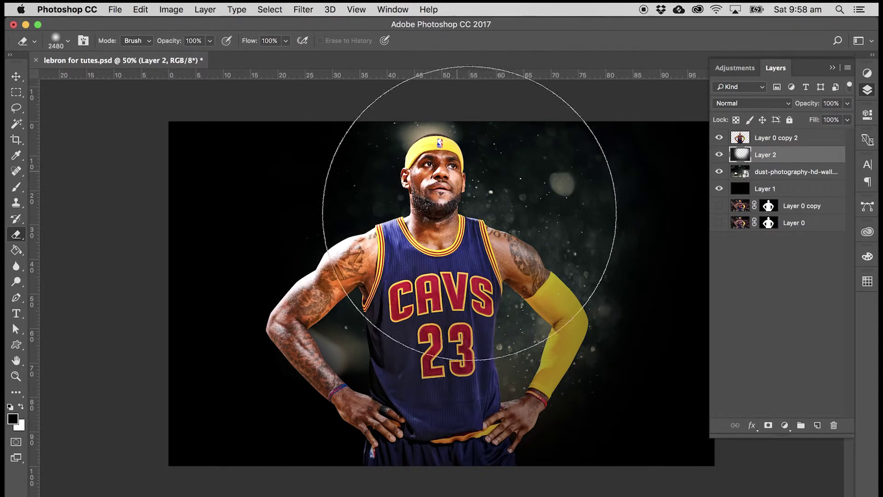
Paint black over the bright areas above the head and beside the arms with a soft 1600 px brush, lowering its opacity to 58%
key(b)
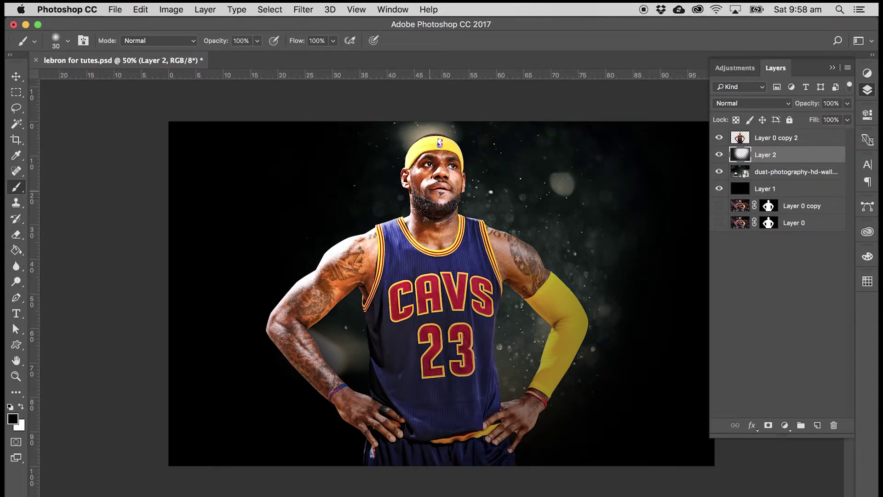
key(bracketright)
key(bracketright)
key(bracketright)
key(bracketright)
key(bracketright)
key(bracketright)
key(bracketright)
key(bracketright)
key(bracketright)
key(bracketright)
key(bracketright)
key(bracketright)
key(bracketright)
key(bracketright)
mouse_move(378, 132)
mouse_down()
mouse_move(336, 118)
mouse_move(410, 118)
mouse_move(413, 128)
mouse_up()
drag(216, 43, 187, 41)
click(449, 118)
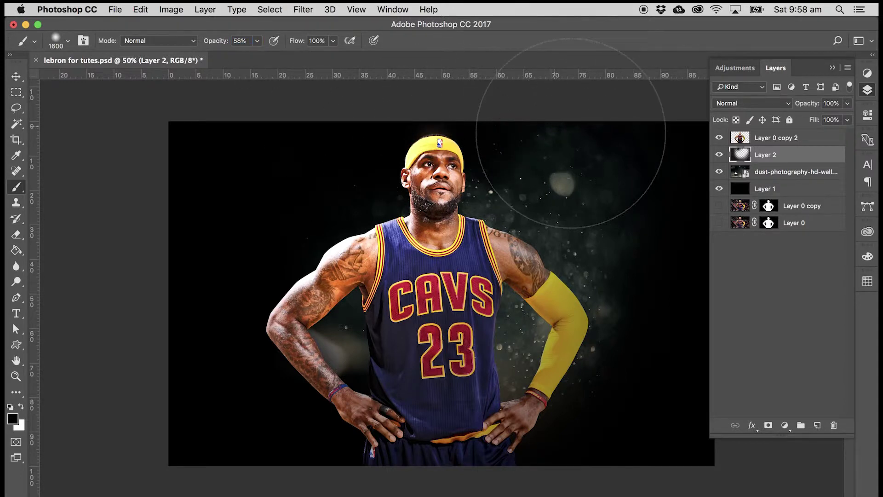
mouse_move(315, 381)
mouse_down()
mouse_move(276, 345)
mouse_move(571, 378)
mouse_up()
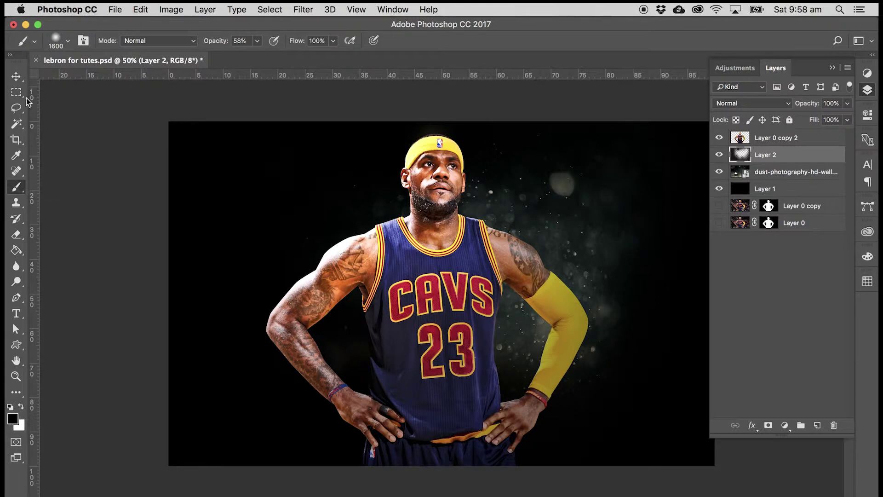
key(m)
Duplicate the dust layer, move the copy above the player layer and set its blend mode to Screen
key(super+minus)
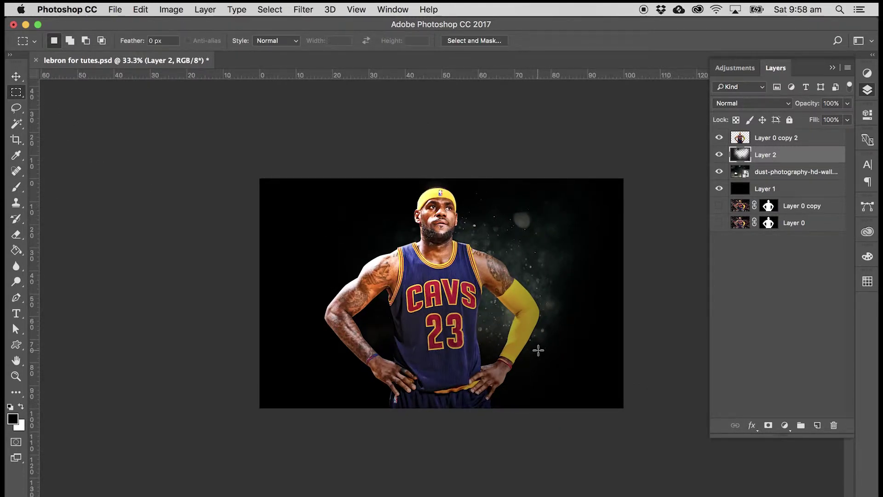
click(813, 139)
click(796, 156)
click(797, 174)
key(super+j)
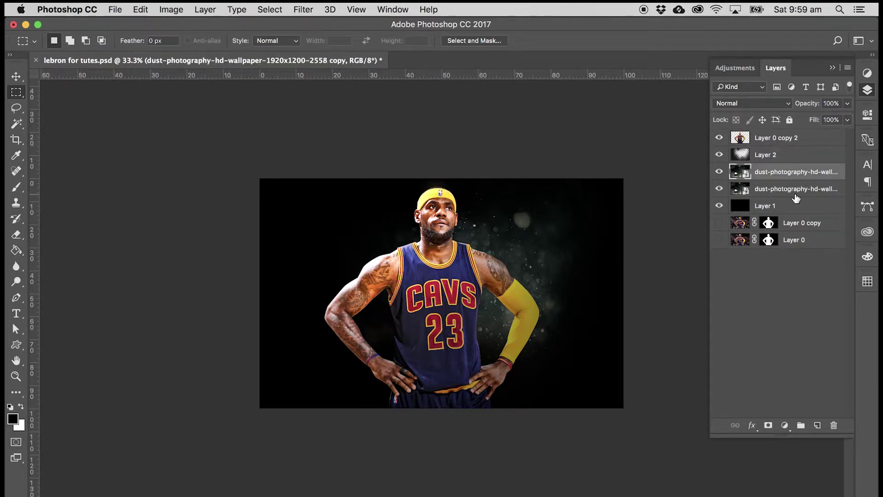
drag(796, 172, 777, 146)
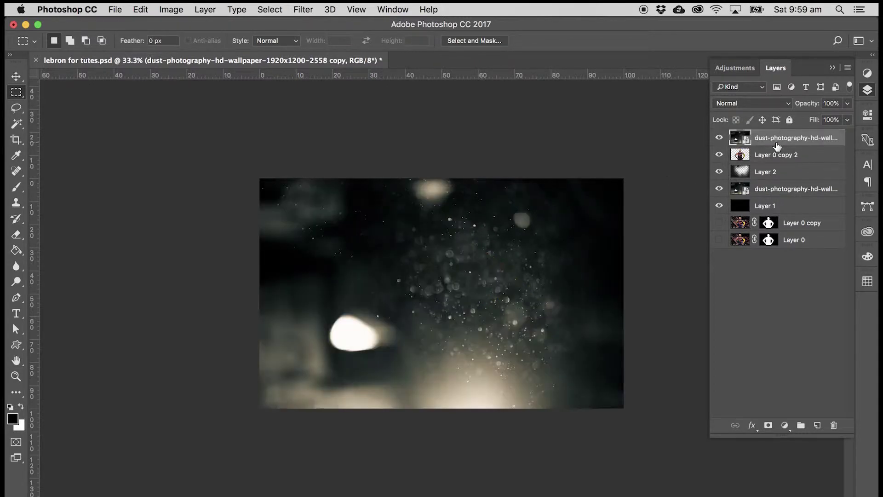
click(766, 104)
click(743, 189)
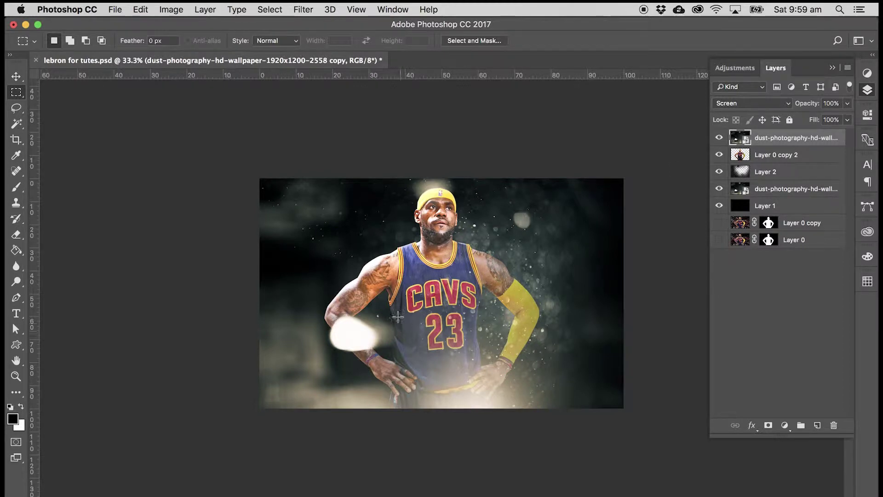
Add a layer mask to the top dust layer and paint out the bright blob over the arm and the glow around the edges
click(768, 425)
key(b)
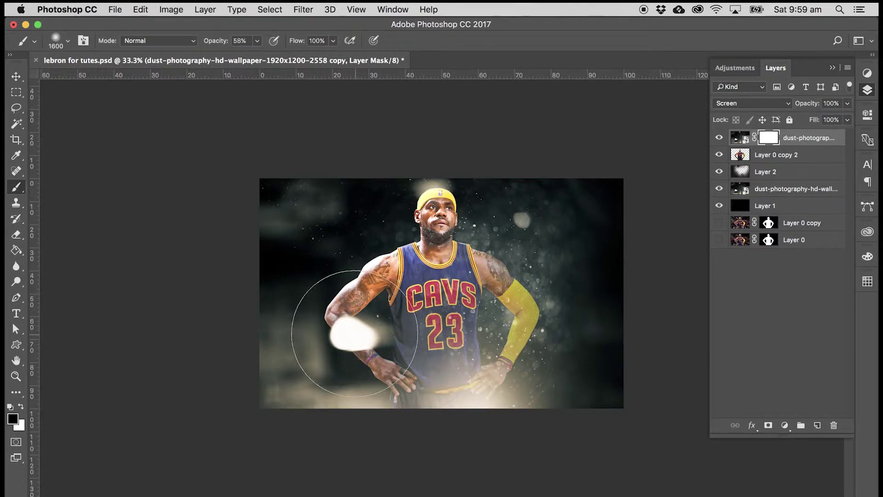
click(333, 336)
mouse_move(338, 337)
mouse_down()
mouse_move(343, 332)
mouse_move(331, 328)
mouse_move(278, 320)
mouse_move(254, 339)
mouse_move(305, 217)
mouse_move(295, 211)
mouse_move(289, 237)
mouse_up()
drag(516, 158, 407, 161)
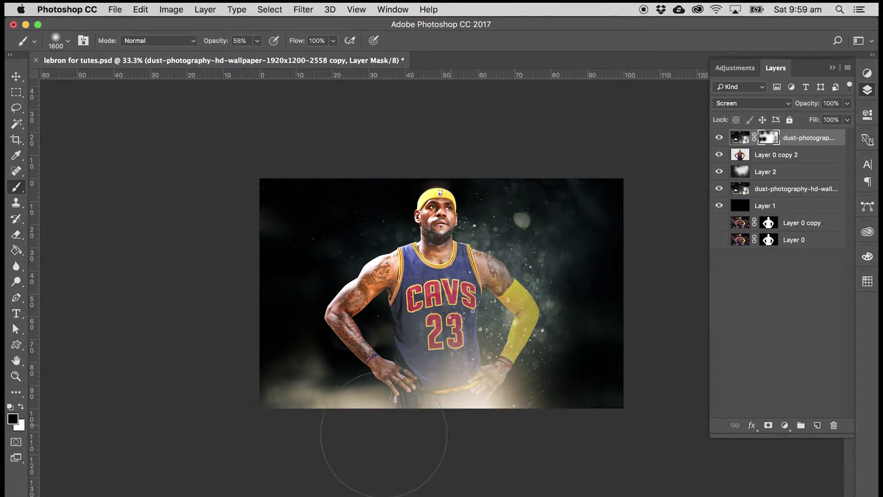
drag(286, 371, 378, 382)
Lower the brush opacity to 44% and mask the remaining glow along the bottom of the player
drag(216, 41, 210, 41)
mouse_move(520, 385)
mouse_down()
mouse_move(478, 342)
mouse_move(409, 374)
mouse_move(408, 362)
mouse_move(353, 382)
mouse_move(290, 379)
mouse_move(287, 386)
mouse_move(354, 353)
mouse_move(384, 352)
mouse_move(351, 375)
mouse_move(344, 393)
mouse_move(377, 390)
mouse_move(328, 394)
mouse_move(477, 362)
mouse_up()
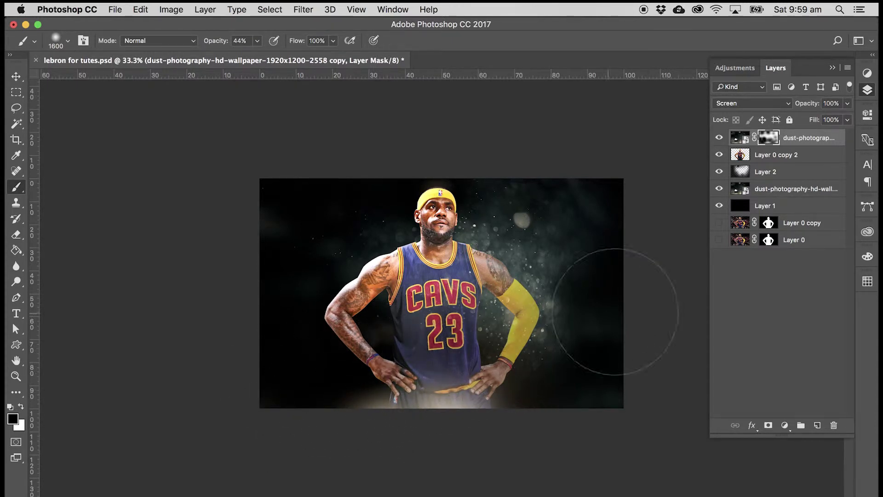
click(17, 92)
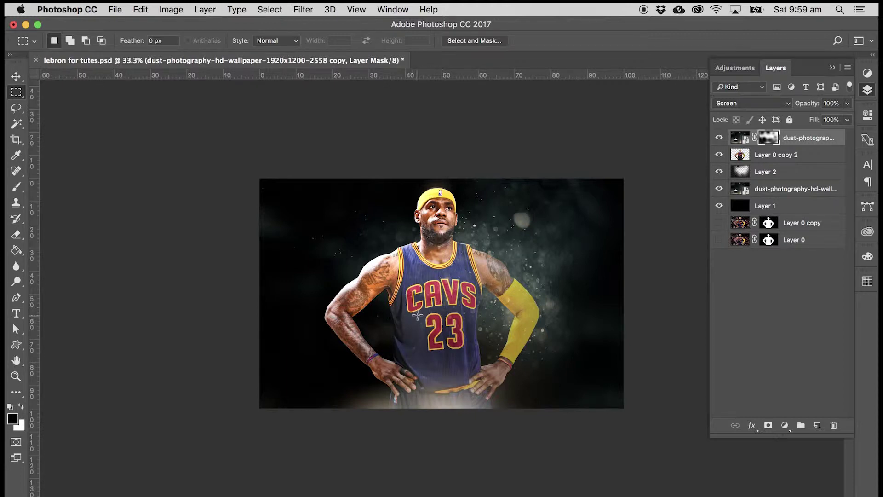
Add a new empty layer above the player layer and clip it to the player
click(807, 157)
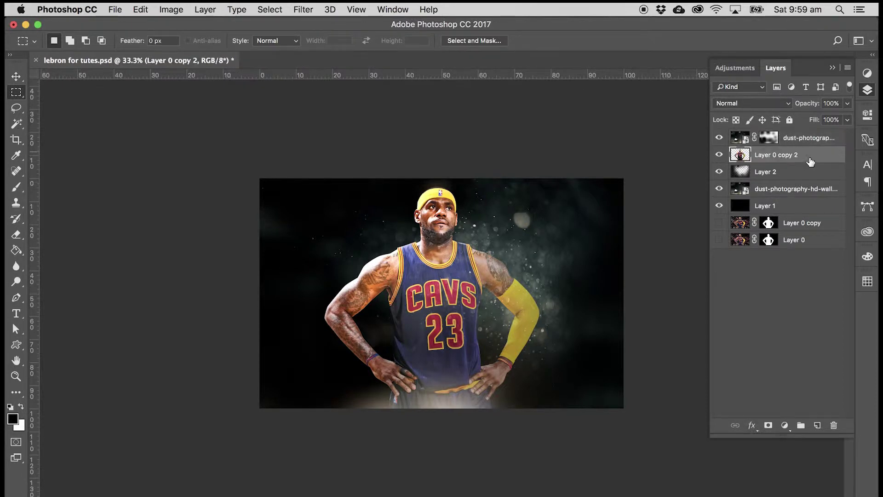
click(817, 424)
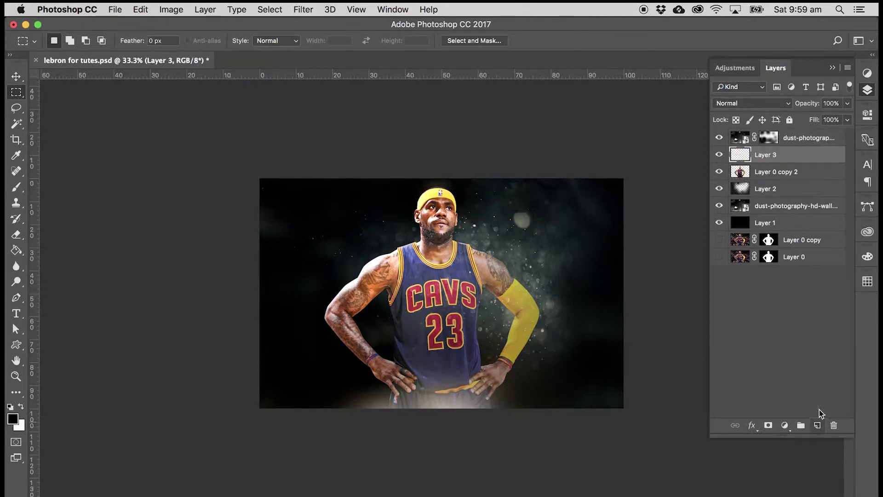
alt+click(813, 162)
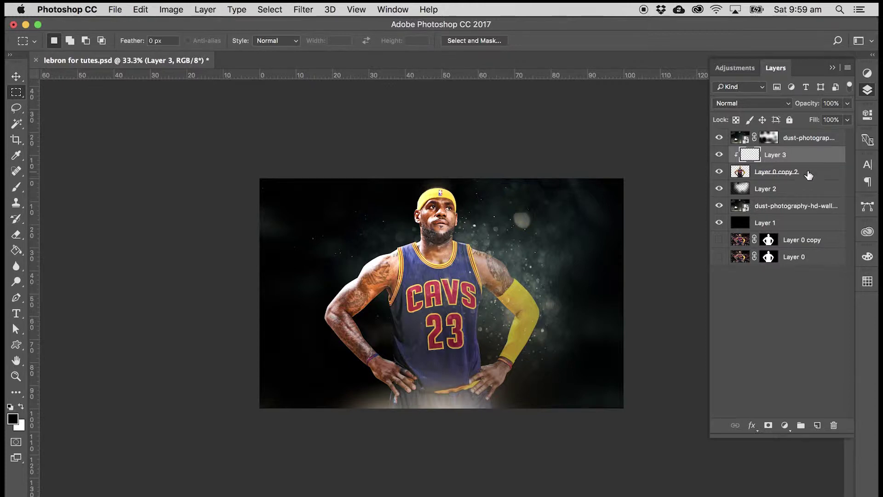
Add a Vibrance adjustment layer directly above the player layer
click(807, 174)
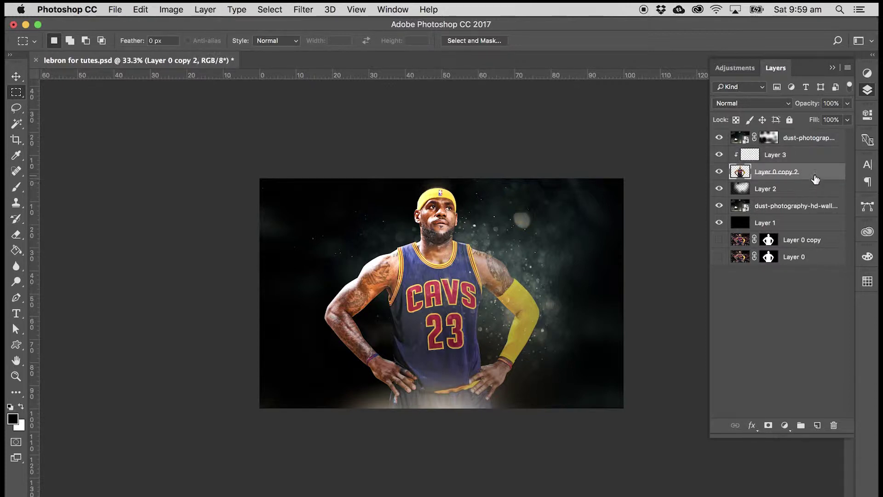
click(799, 154)
click(814, 174)
click(867, 73)
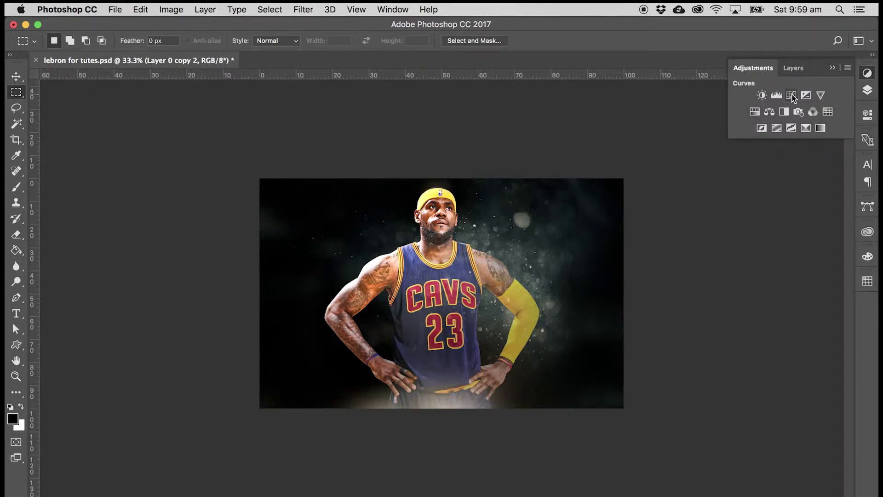
click(820, 96)
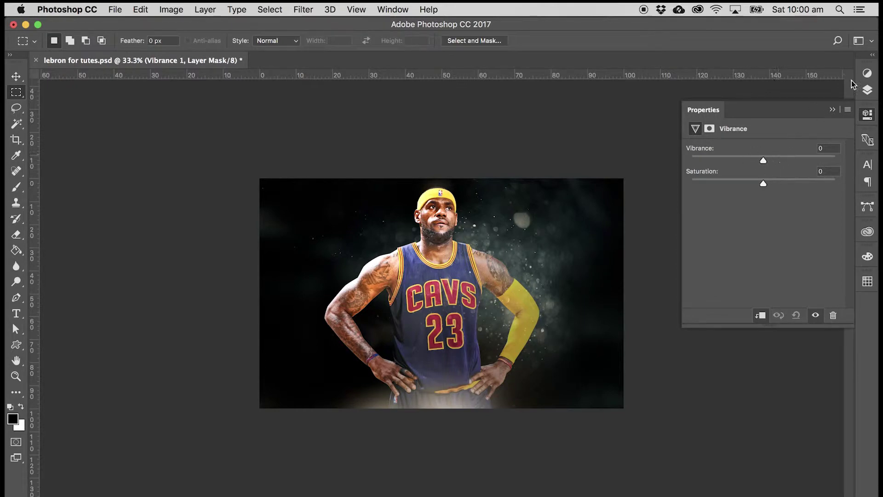
click(385, 10)
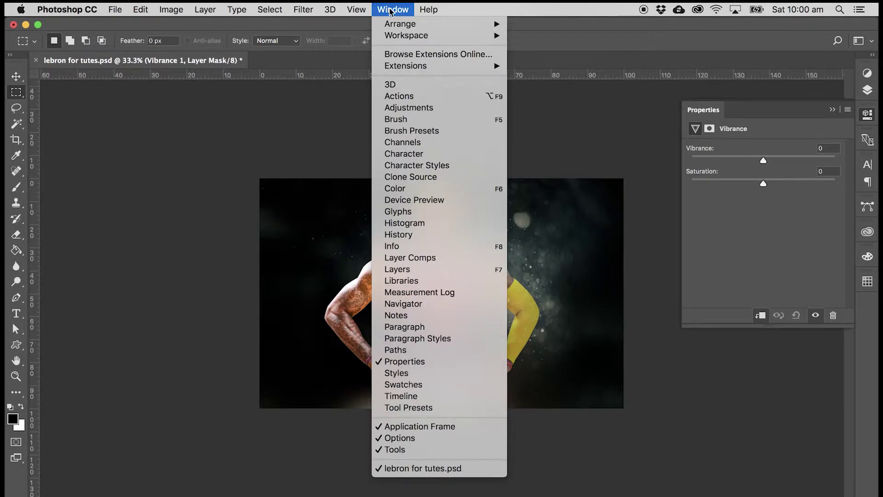
click(868, 92)
click(867, 76)
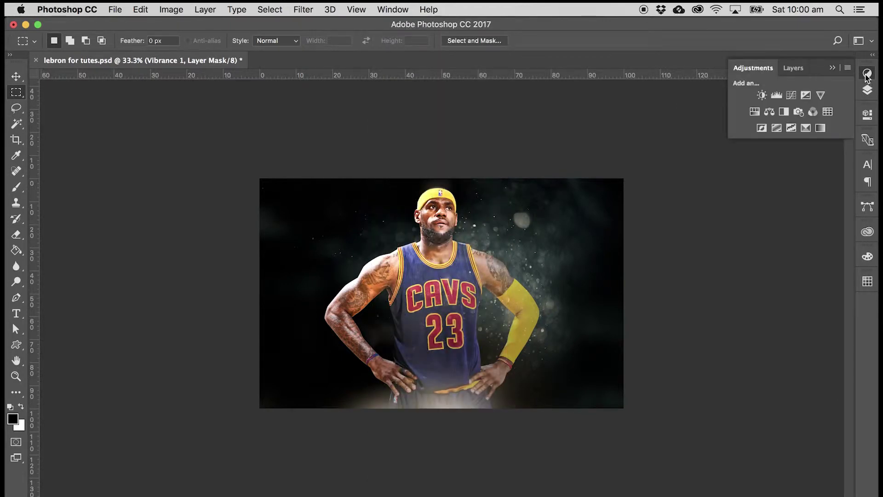
Reduce the player's Vibrance adjustment to a vibrance of -10 and slightly lower its saturation
click(867, 90)
double_click(750, 172)
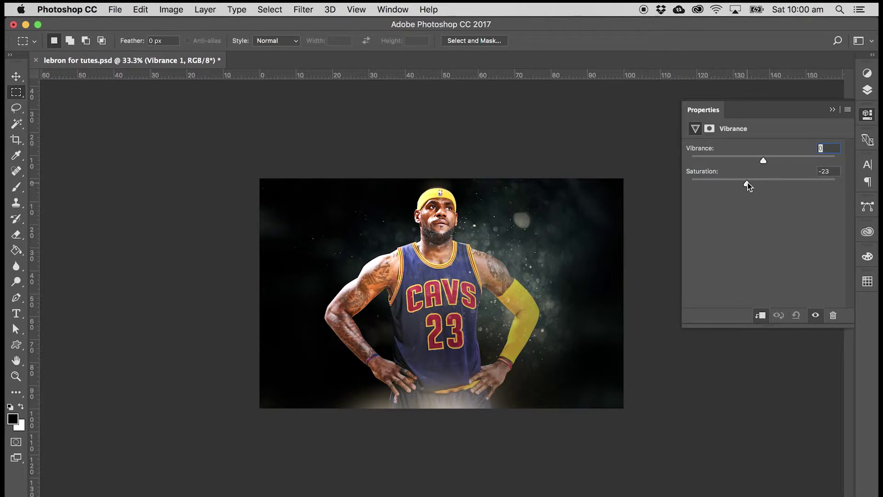
click(747, 159)
drag(744, 160, 757, 184)
click(868, 90)
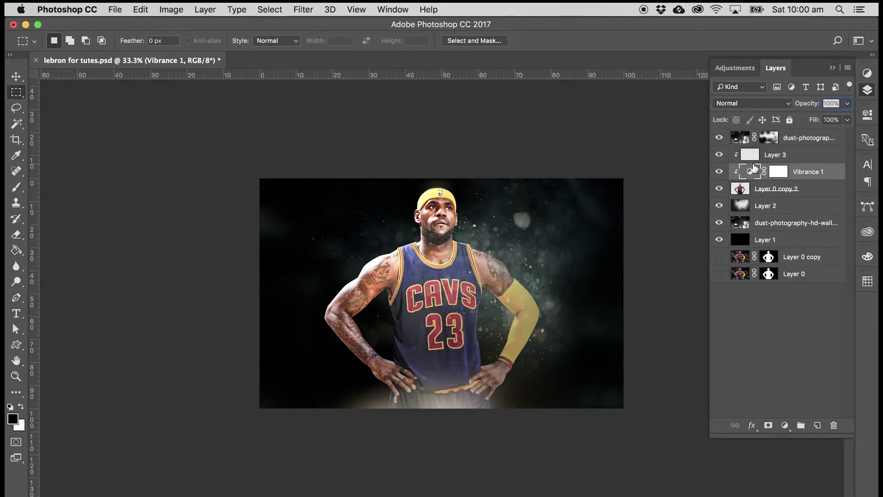
Paint soft black shading over the player on Layer 3 with a 500 px brush at 23% opacity
click(751, 157)
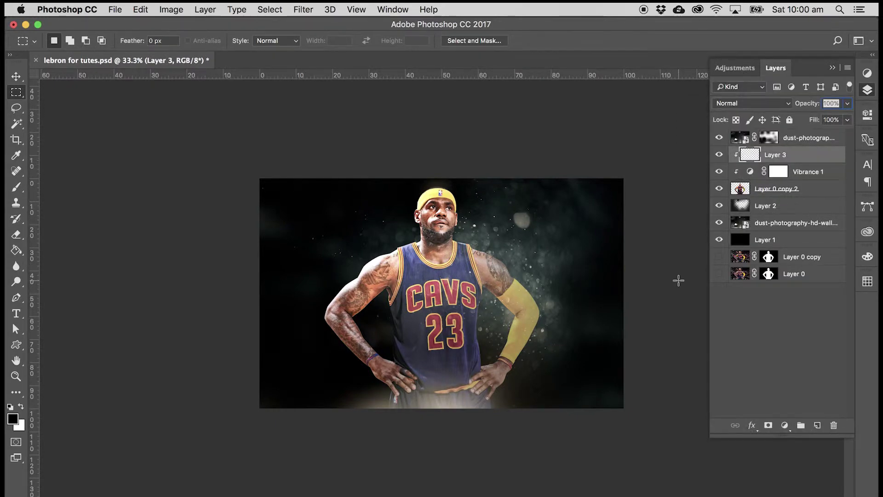
key(super+equal)
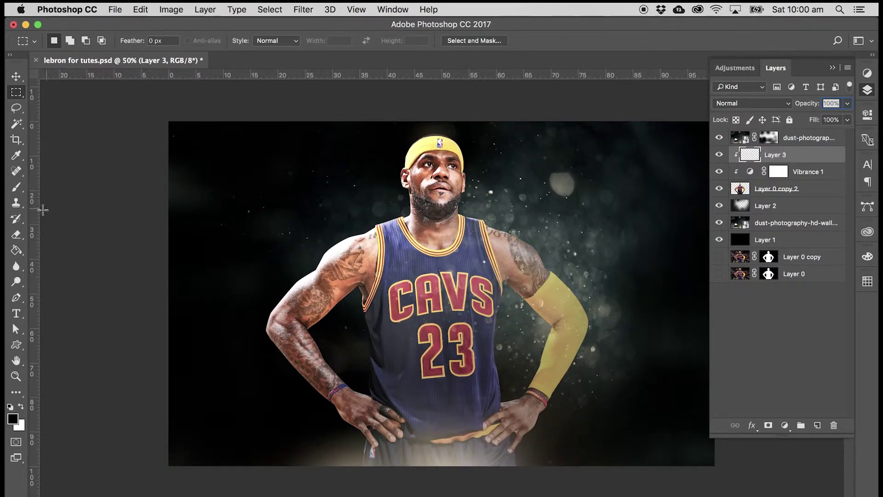
click(16, 186)
click(69, 41)
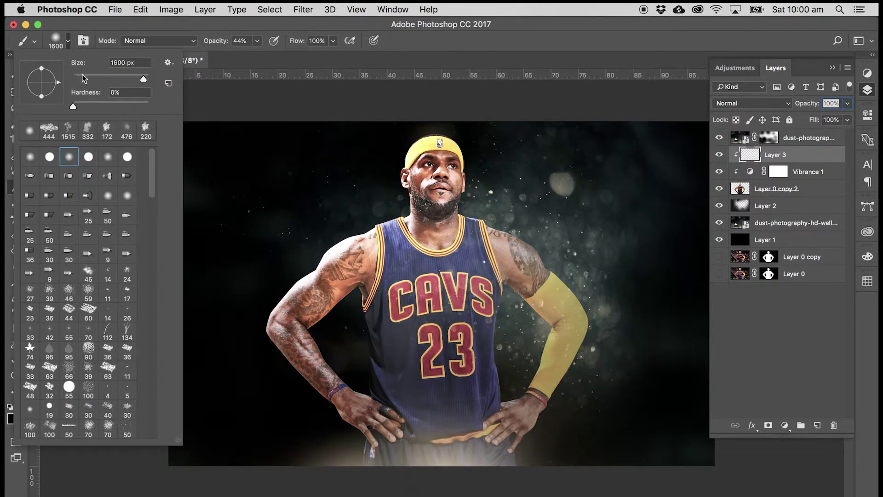
click(69, 41)
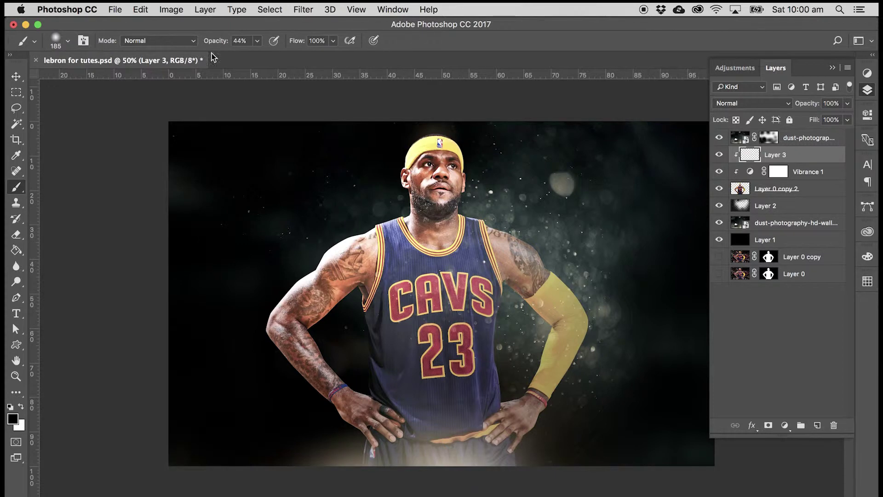
click(258, 42)
key(Return)
key(bracketright)
key(bracketright)
key(bracketright)
key(bracketright)
key(bracketright)
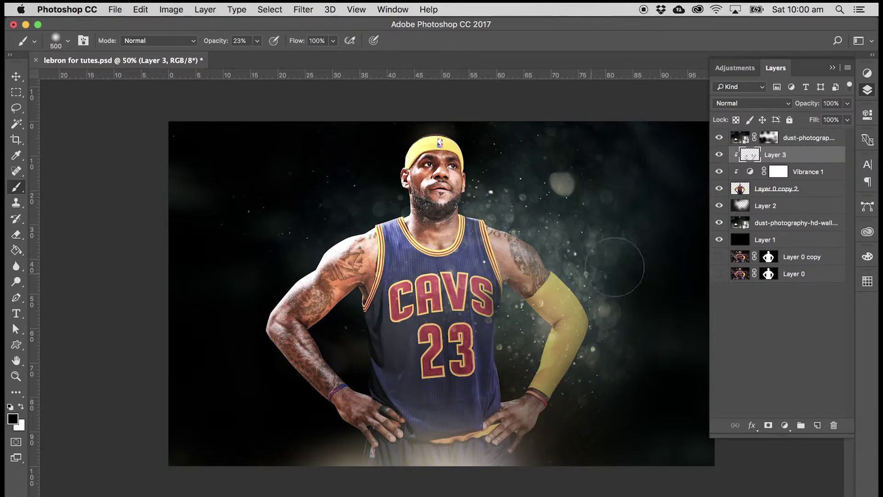
Compare the image with the top dust layer hidden and shown, and set that layer's blend mode to Lighten
click(717, 138)
click(719, 138)
click(720, 138)
click(722, 138)
click(722, 138)
click(722, 138)
click(738, 138)
click(749, 103)
click(745, 94)
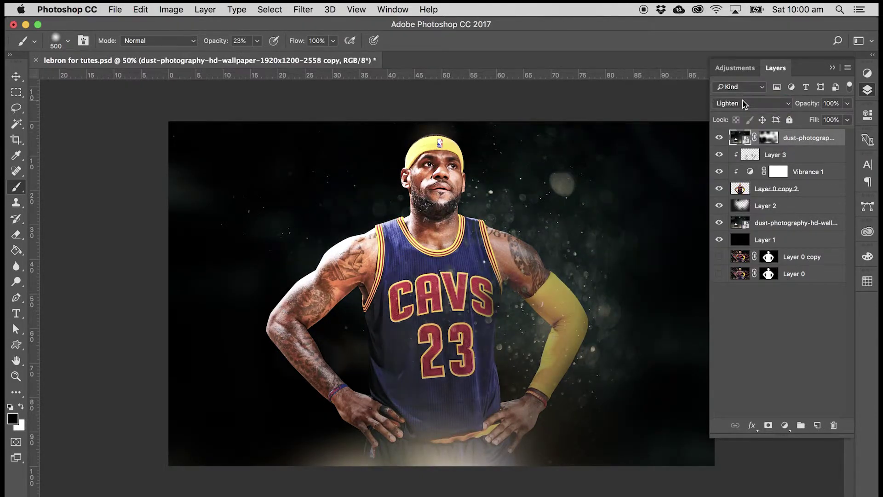
Darken the jersey's sides, both forearms and the hip area on Layer 3 with soft black brush strokes
click(751, 158)
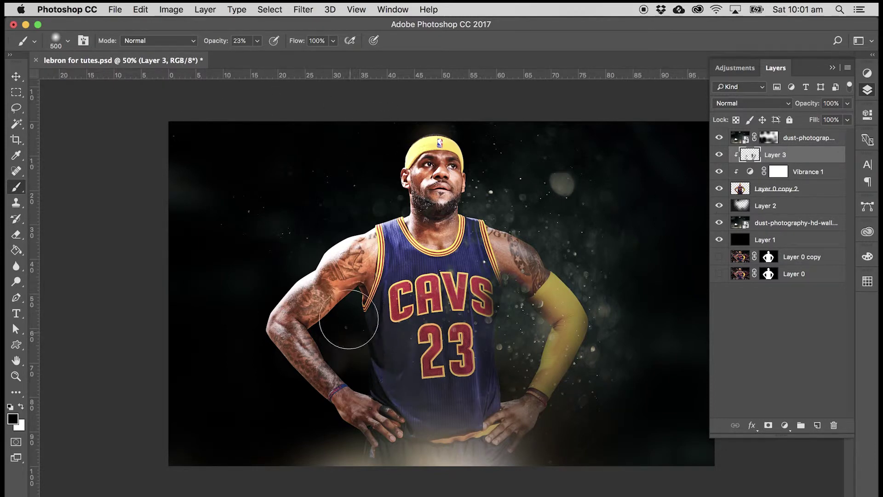
mouse_move(333, 323)
mouse_down()
mouse_move(318, 330)
mouse_move(366, 294)
mouse_move(344, 308)
mouse_move(330, 337)
mouse_move(345, 365)
mouse_up()
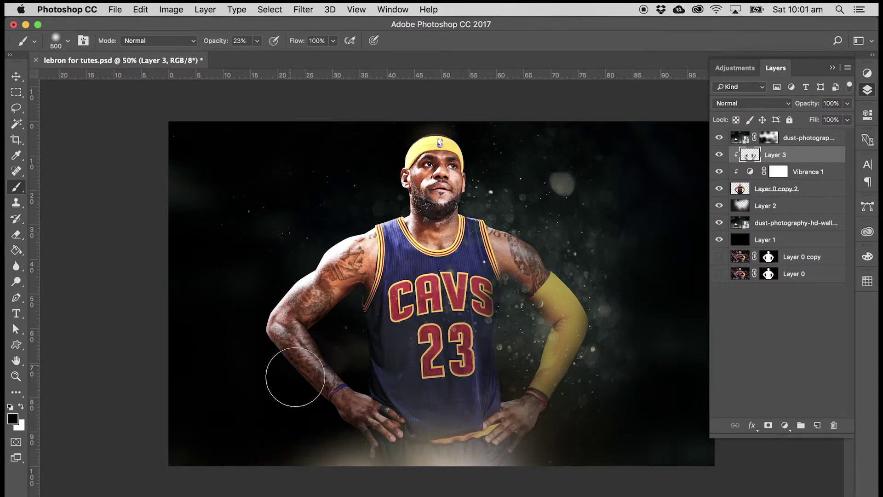
mouse_move(528, 348)
mouse_down()
mouse_move(547, 361)
mouse_move(552, 392)
mouse_move(602, 333)
mouse_move(541, 423)
mouse_move(529, 461)
mouse_up()
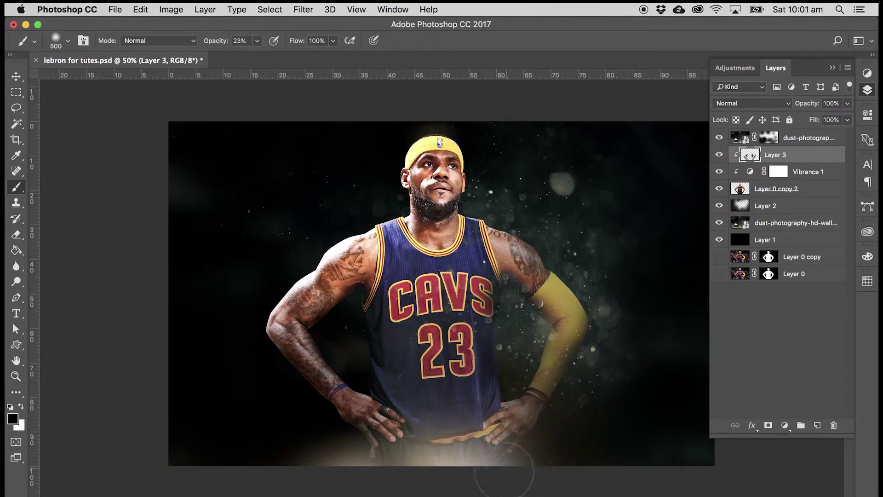
Raise the brush opacity to 100% and paint out the glow along the player's waist on the top dust layer's mask
click(768, 137)
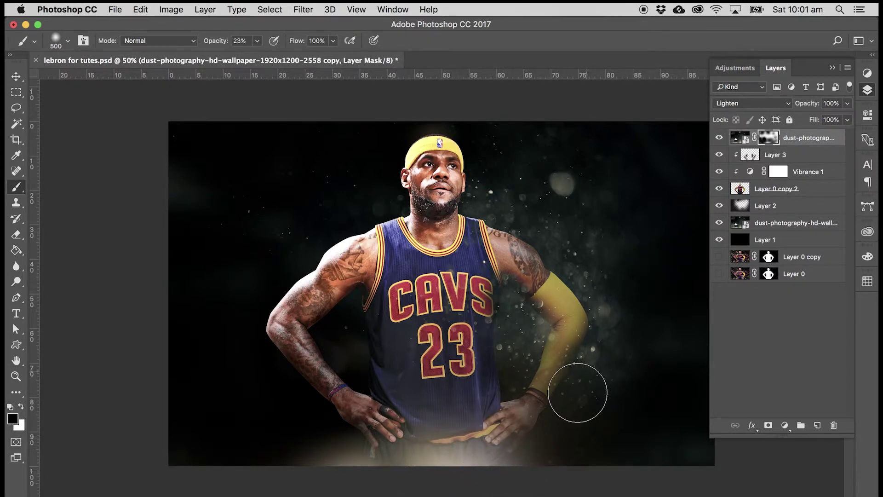
mouse_move(517, 453)
mouse_down()
mouse_move(394, 469)
mouse_move(301, 463)
mouse_up()
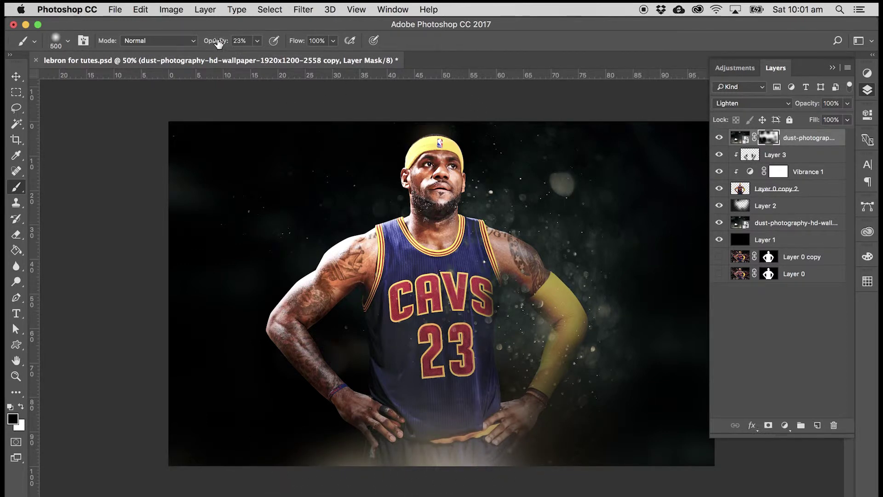
drag(218, 43, 294, 46)
mouse_move(549, 448)
mouse_down()
mouse_move(332, 457)
mouse_move(537, 429)
mouse_move(420, 378)
mouse_up()
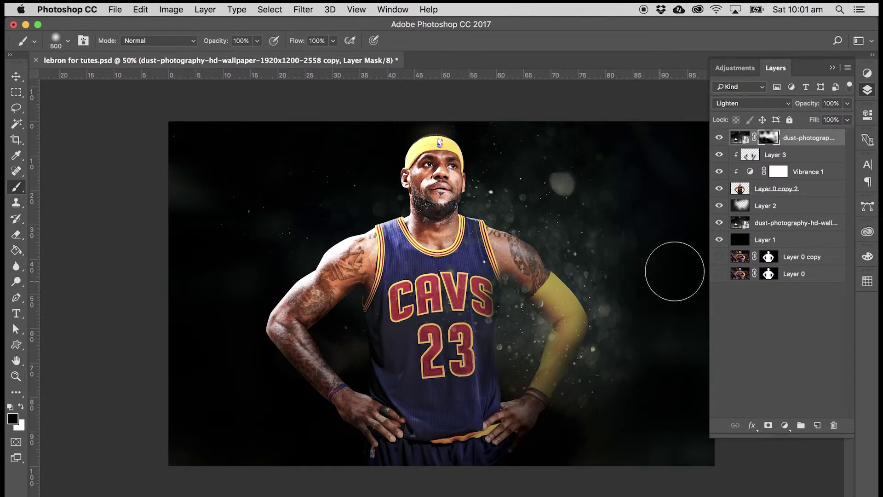
Enlarge the brush to 1400 px and paint black on Layer 2 to darken the background around the player
click(773, 222)
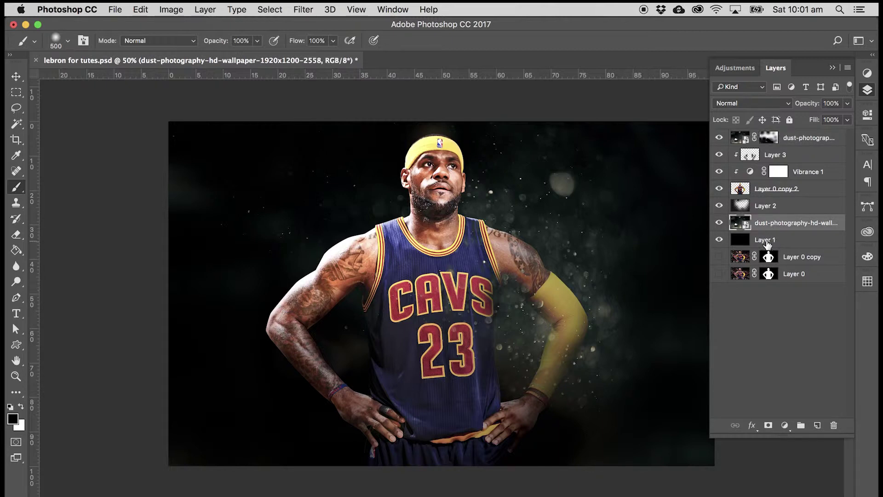
click(746, 208)
key(])
key(])
key(])
key(])
key(])
key(])
key(])
key(])
key(])
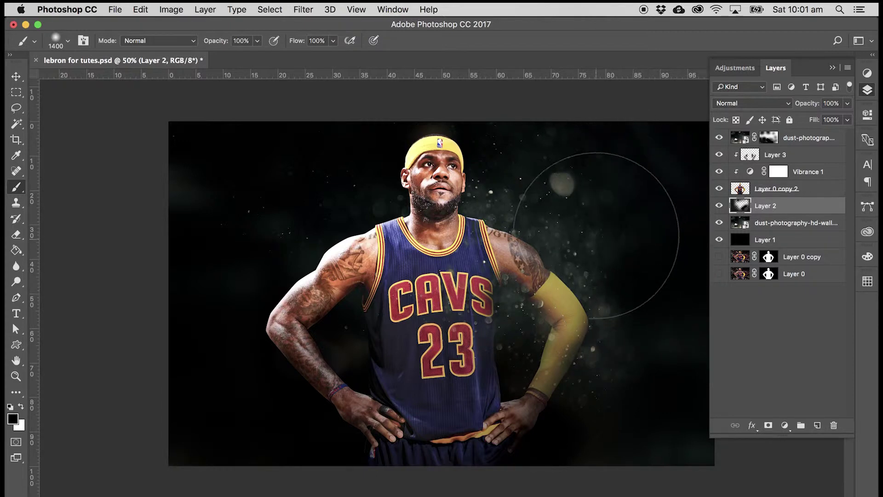
click(16, 92)
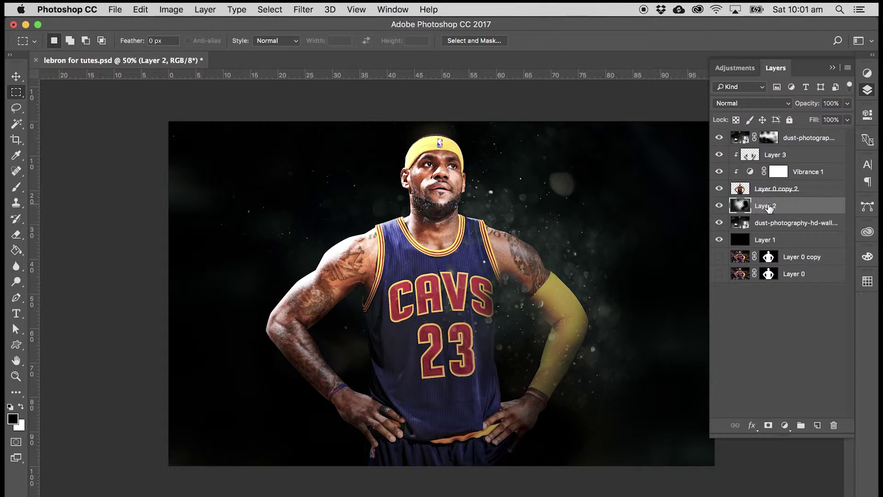
Add a Curves adjustment layer above Layer 3 and move its black point inward to deepen the shadows
click(775, 157)
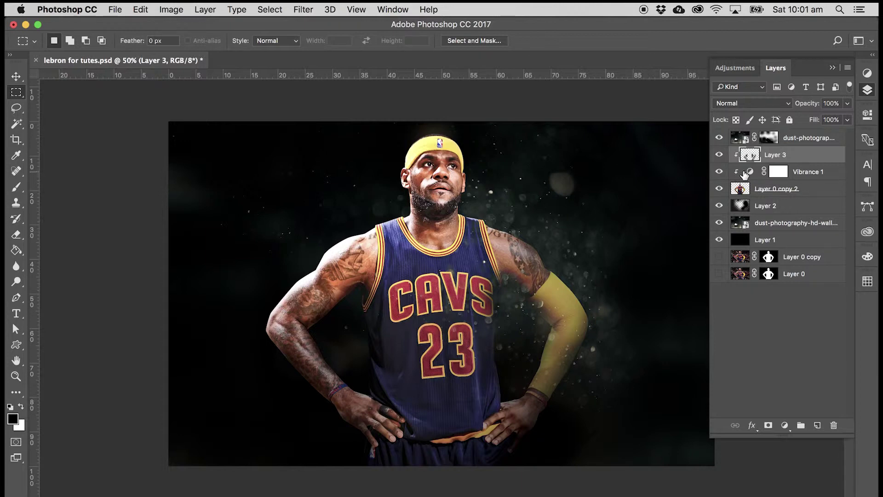
click(868, 74)
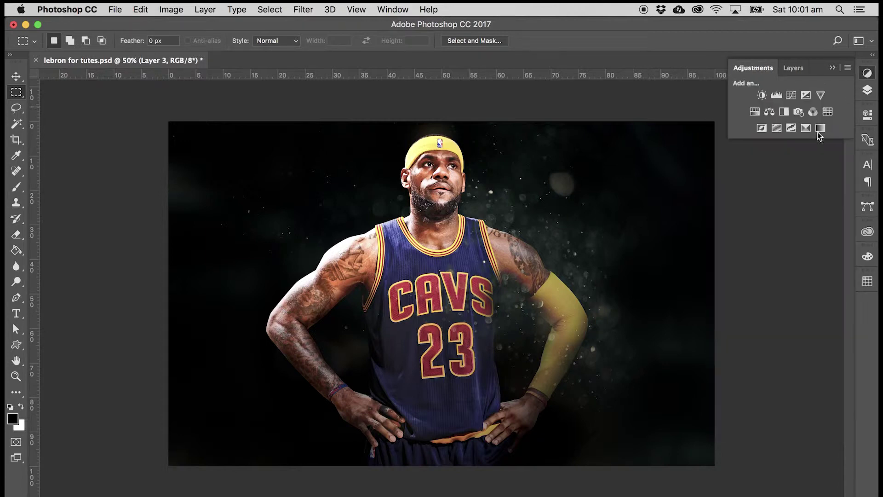
click(790, 95)
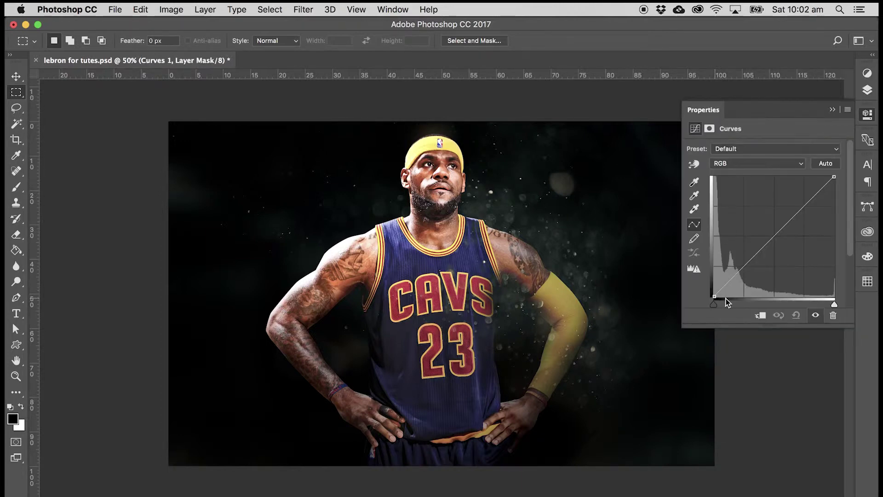
drag(717, 296, 726, 295)
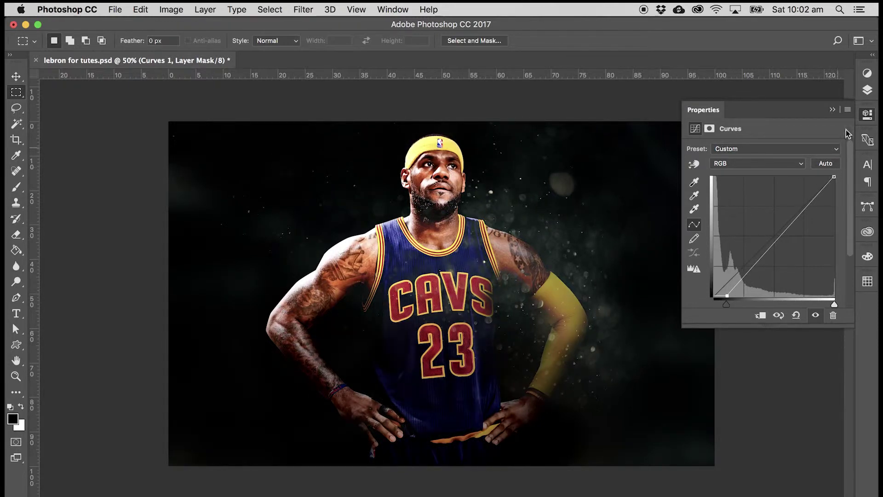
Lower the saturation of the player's Vibrance adjustment to -36
click(867, 91)
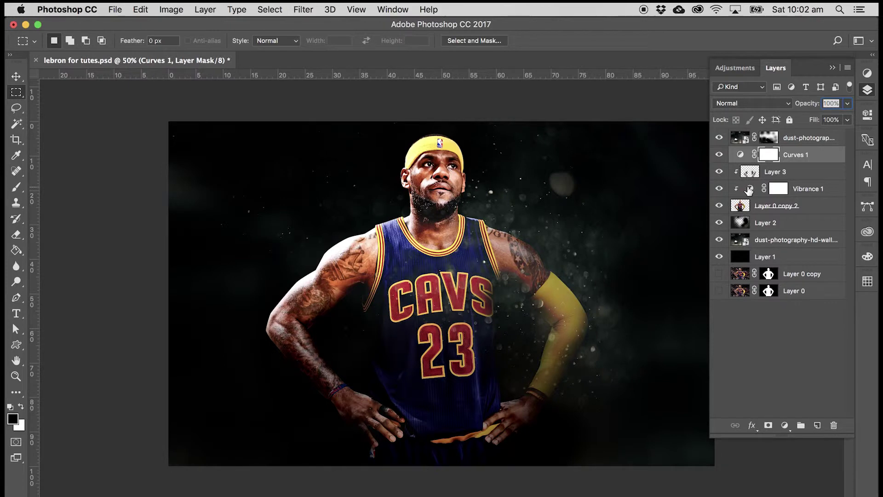
double_click(748, 188)
drag(756, 183, 736, 185)
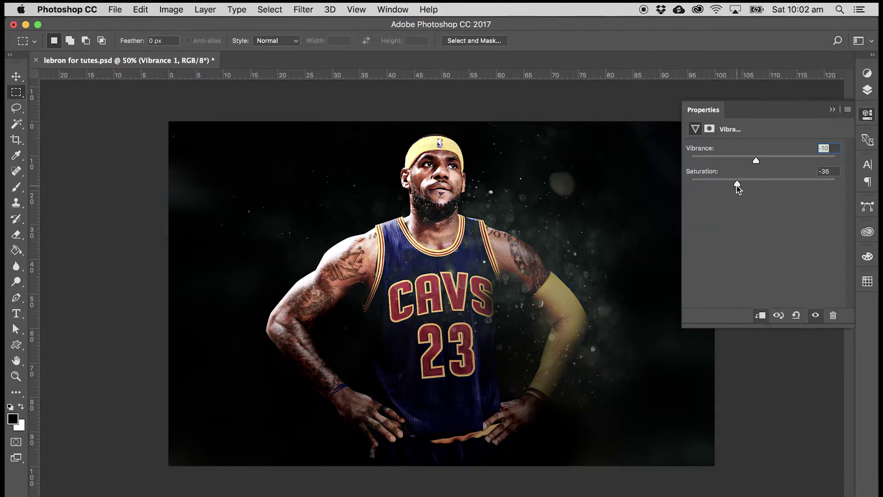
click(832, 110)
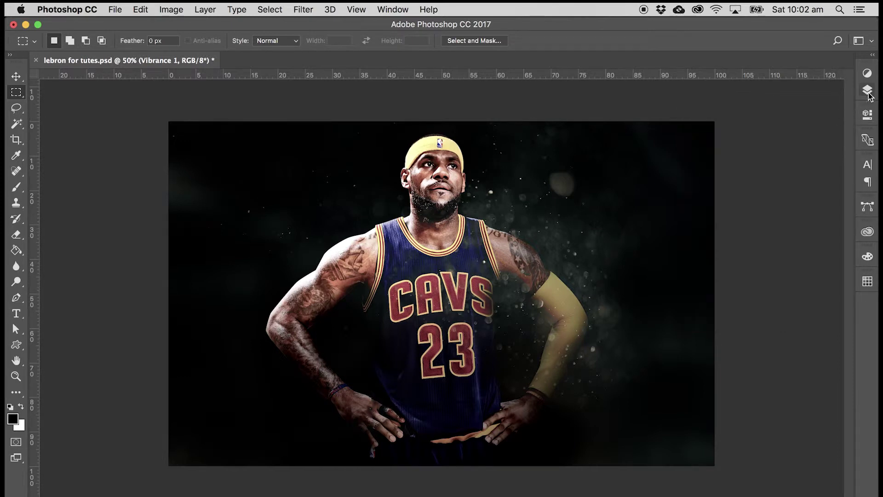
Erase the black shading over the jersey lettering on Layer 3 with a soft eraser at 100% opacity
click(867, 90)
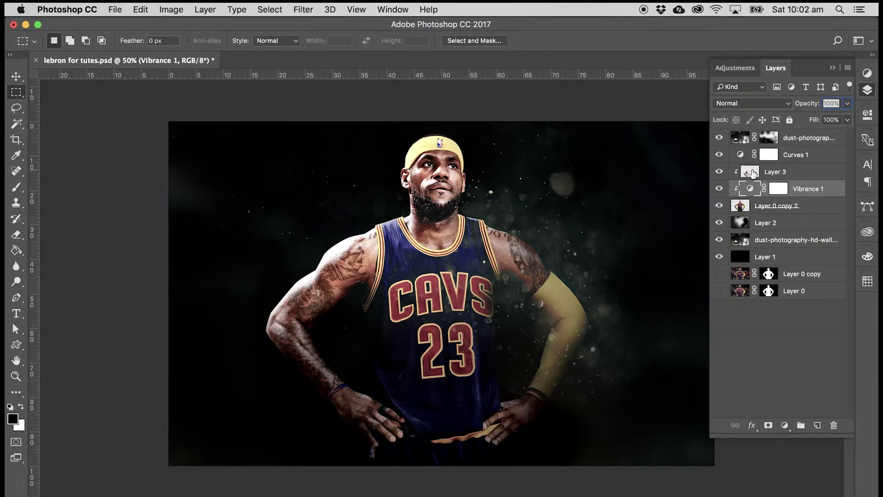
click(748, 173)
key(e)
key(bracketleft)
key(bracketleft)
key(bracketleft)
key(bracketleft)
key(bracketleft)
key(bracketleft)
key(bracketleft)
key(bracketleft)
key(bracketleft)
key(bracketleft)
key(bracketleft)
key(bracketleft)
mouse_move(467, 306)
mouse_down()
mouse_move(457, 335)
mouse_move(463, 305)
mouse_up()
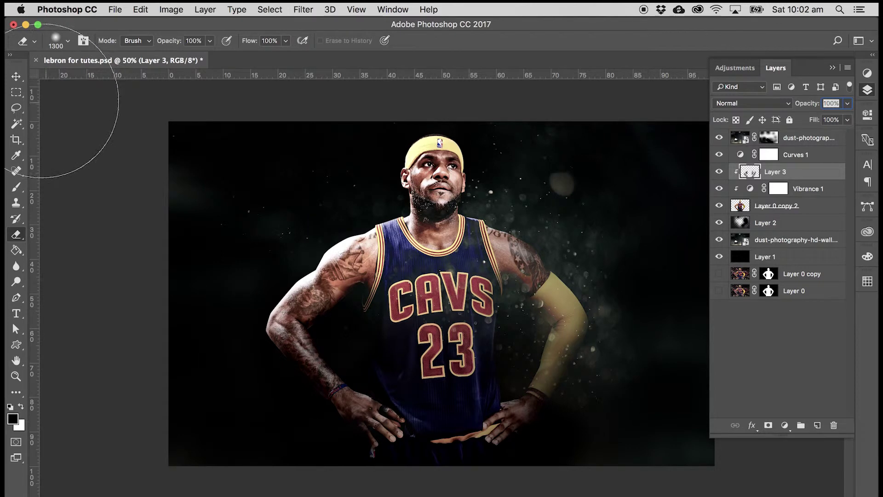
click(16, 92)
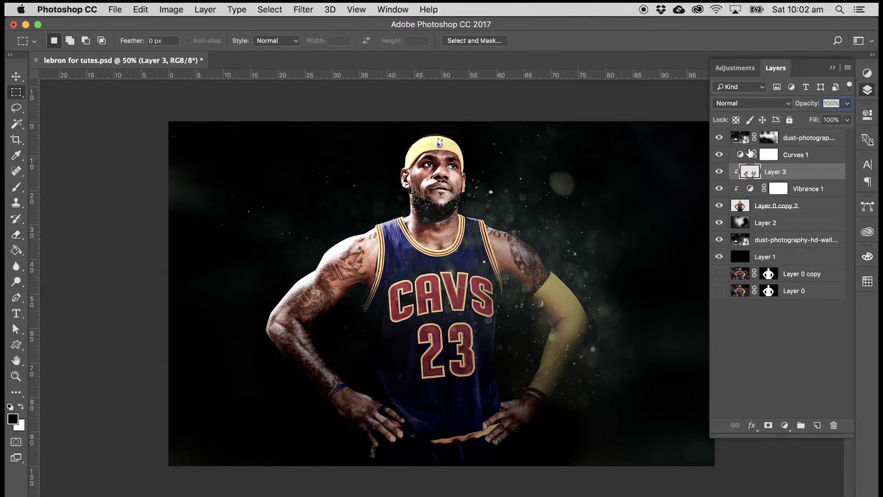
Colorize the lower dust layer red using Hue/Saturation with a hue of 360 and a near-maximum saturation
click(745, 240)
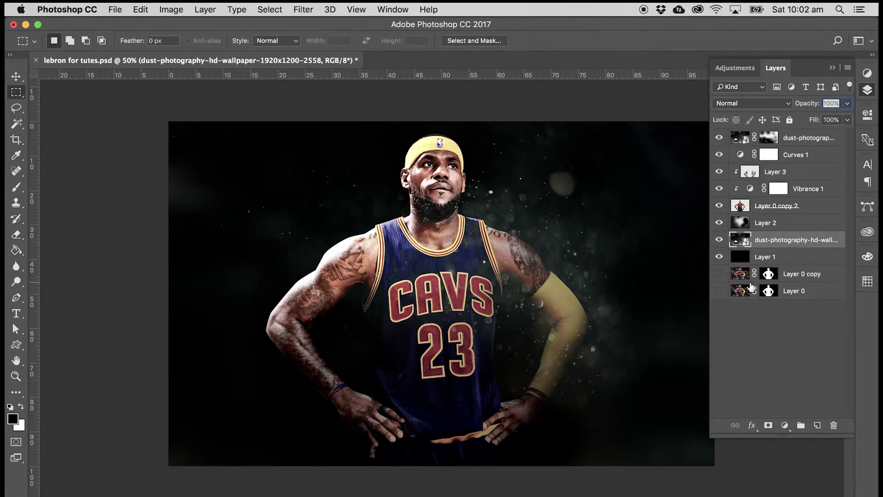
key(super+u)
drag(466, 149, 181, 187)
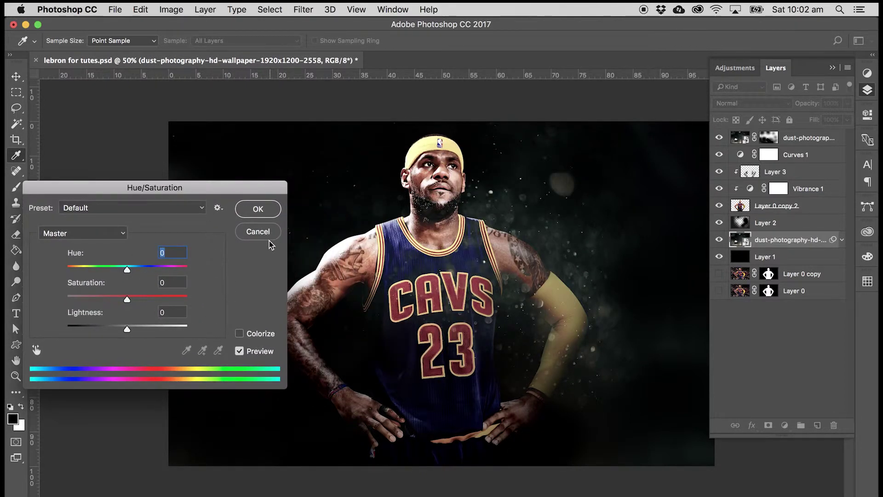
drag(151, 270, 174, 270)
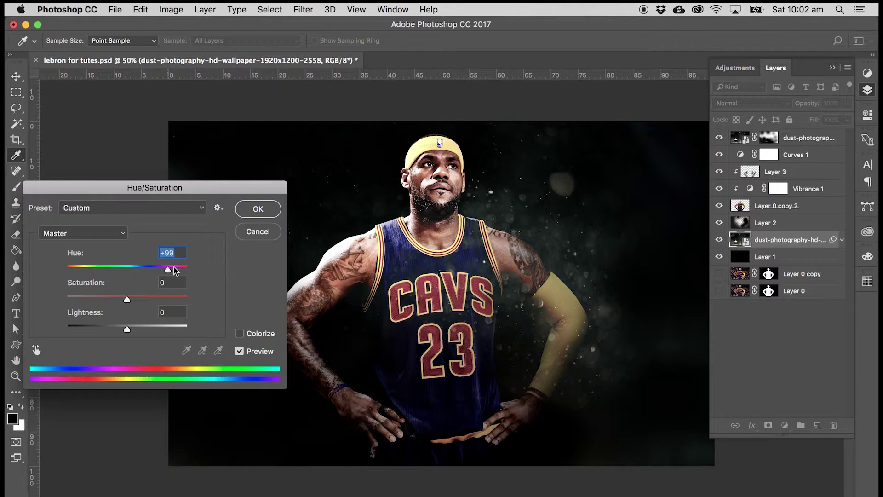
click(178, 267)
click(169, 299)
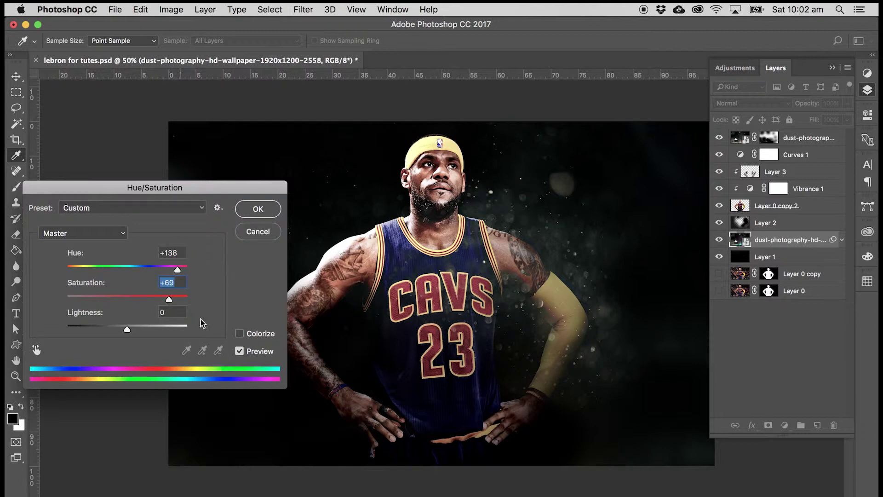
click(241, 336)
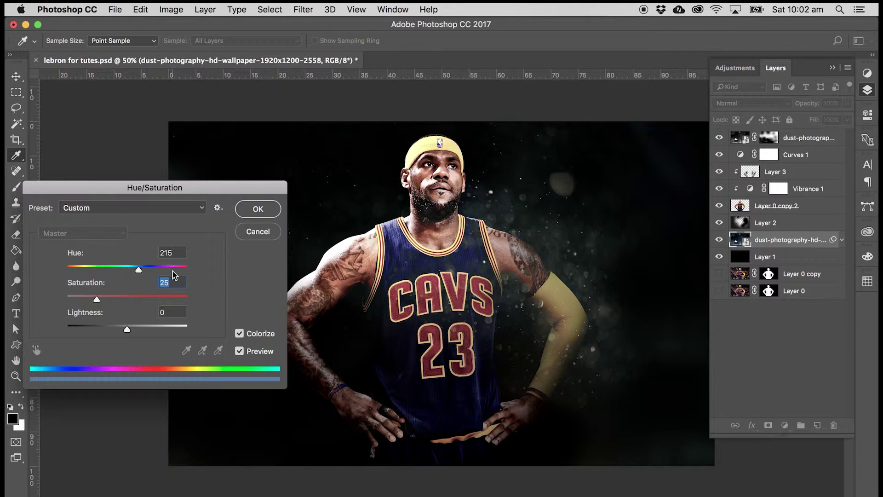
click(160, 298)
click(170, 298)
click(187, 269)
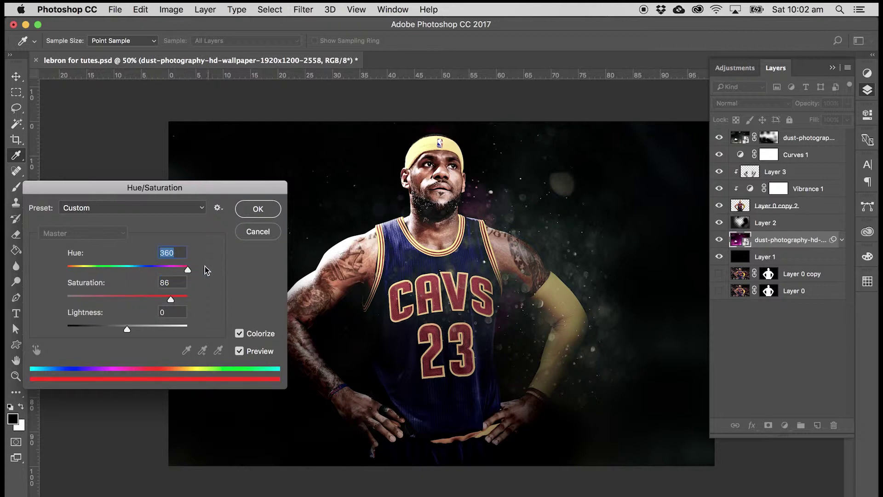
click(183, 297)
click(257, 208)
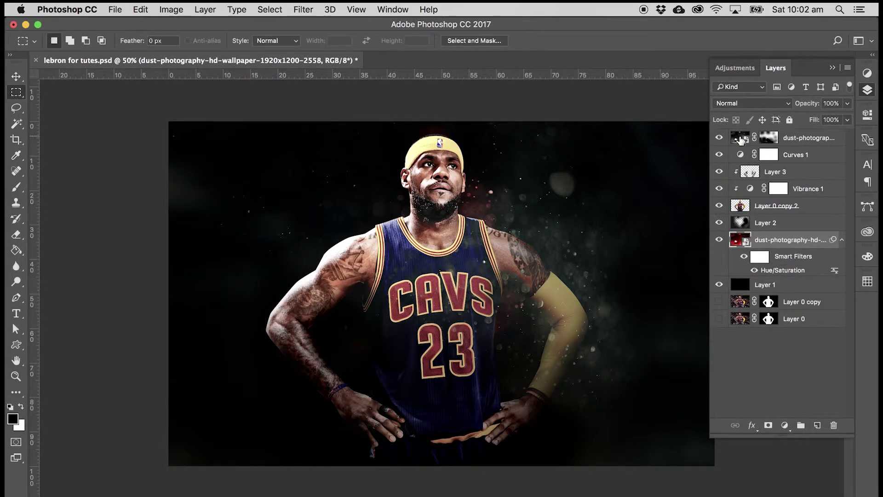
Colorize the upper dust layer blue using Hue/Saturation with a hue of 211 and a saturation of 77
click(743, 139)
key(super+u)
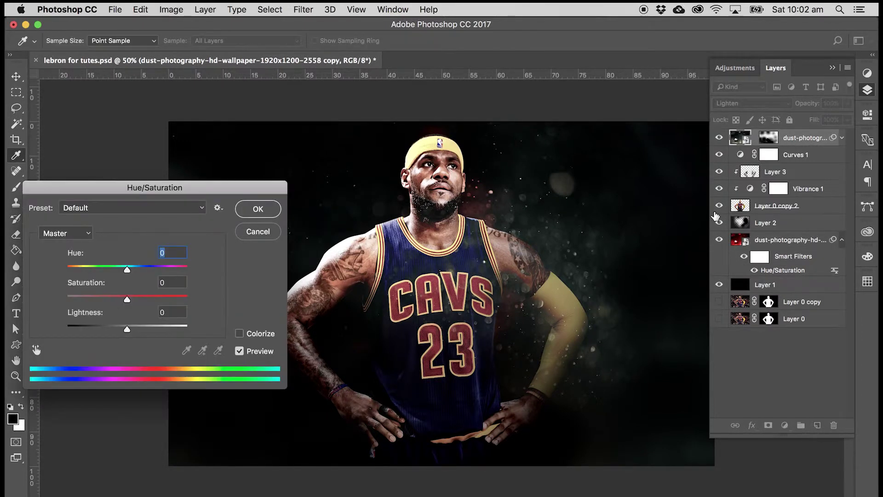
click(239, 333)
drag(181, 274, 201, 273)
click(159, 298)
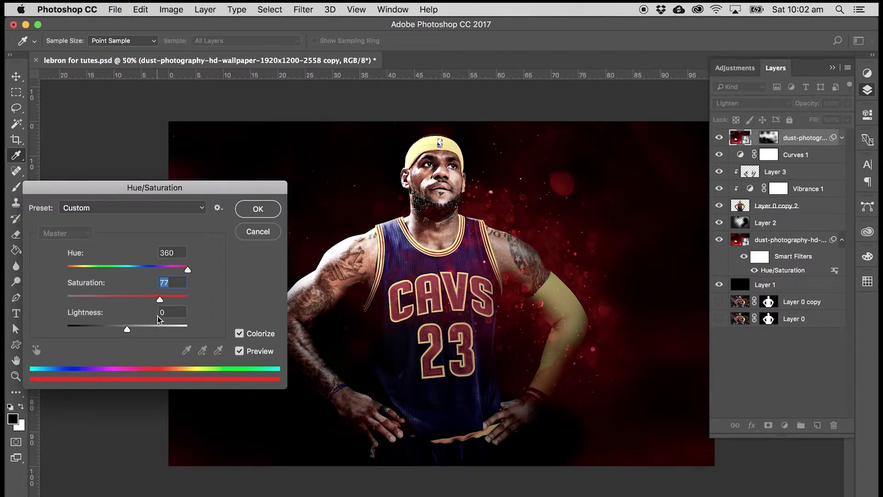
click(148, 270)
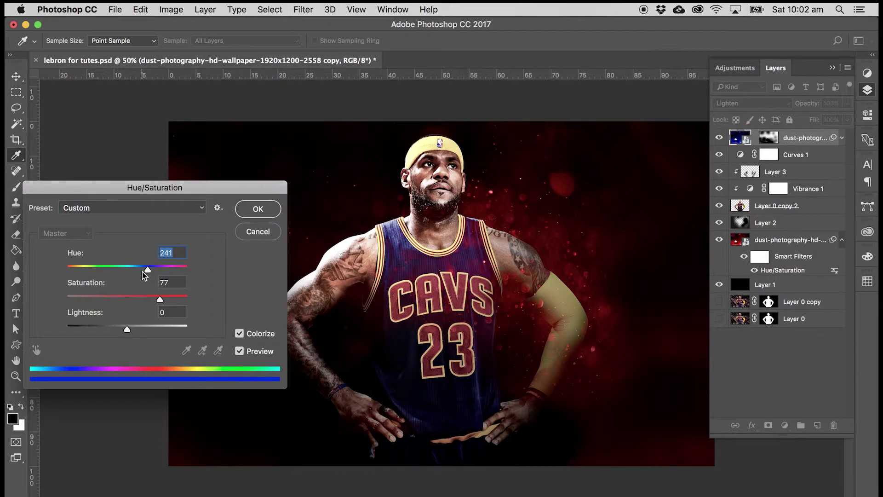
drag(147, 271, 138, 272)
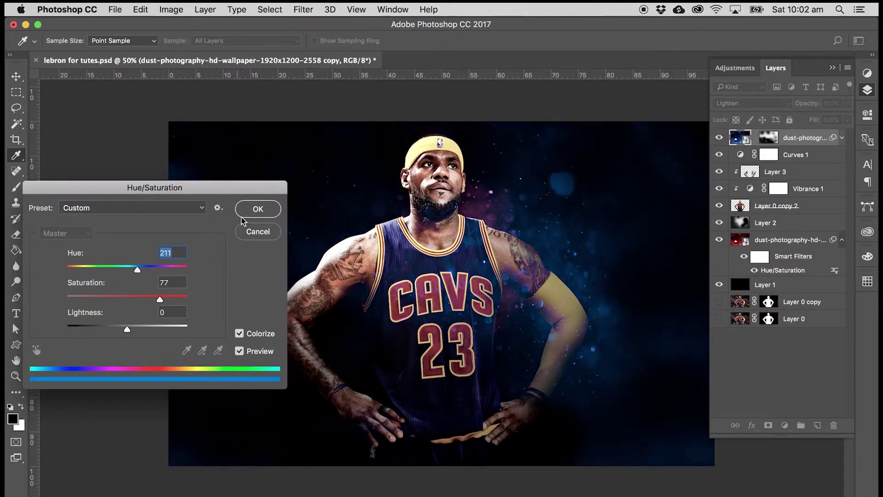
key(Return)
Add a second colorizing Hue/Saturation filter to the lower dust layer with a hue of 215 and a saturation of 69
click(738, 271)
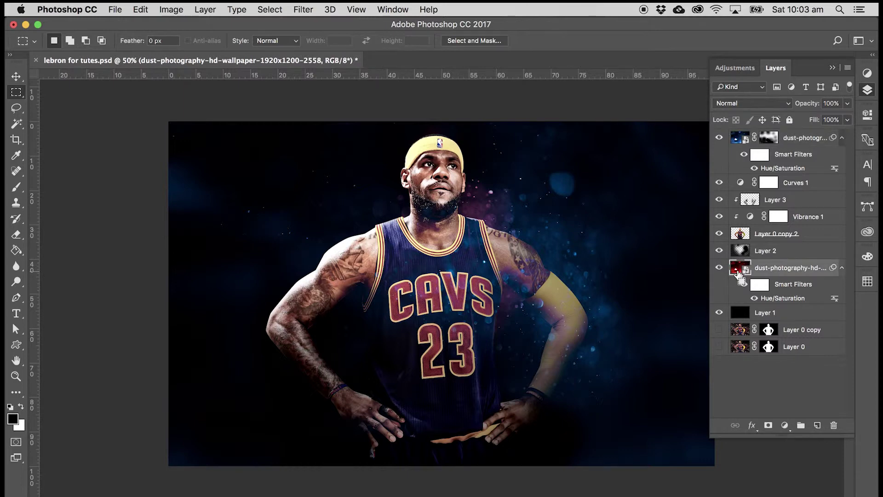
key(super+u)
click(239, 333)
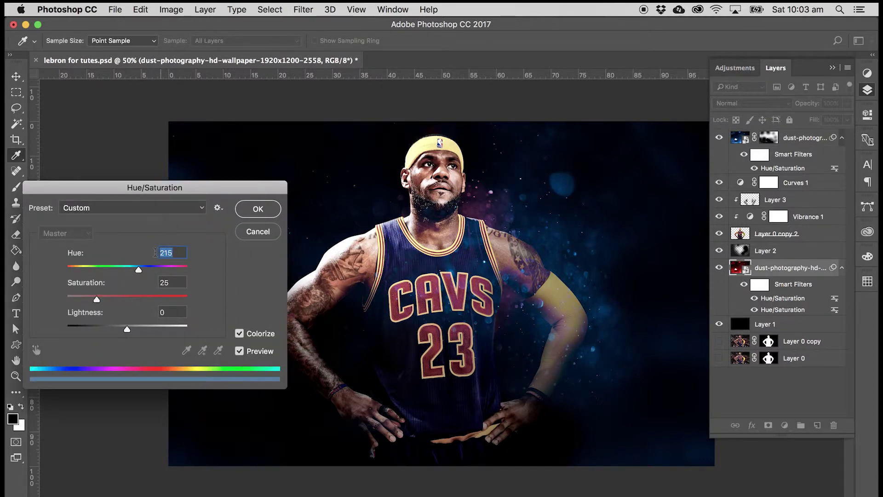
click(149, 299)
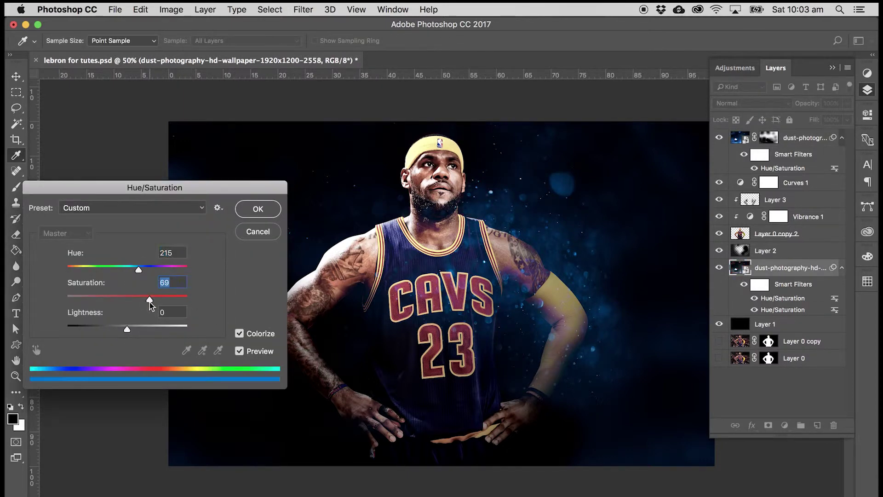
click(255, 212)
key(m)
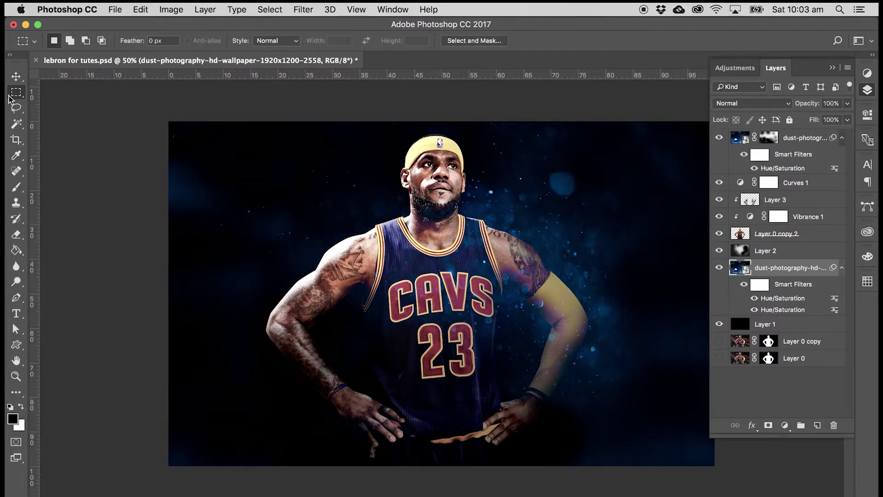
key(super+minus)
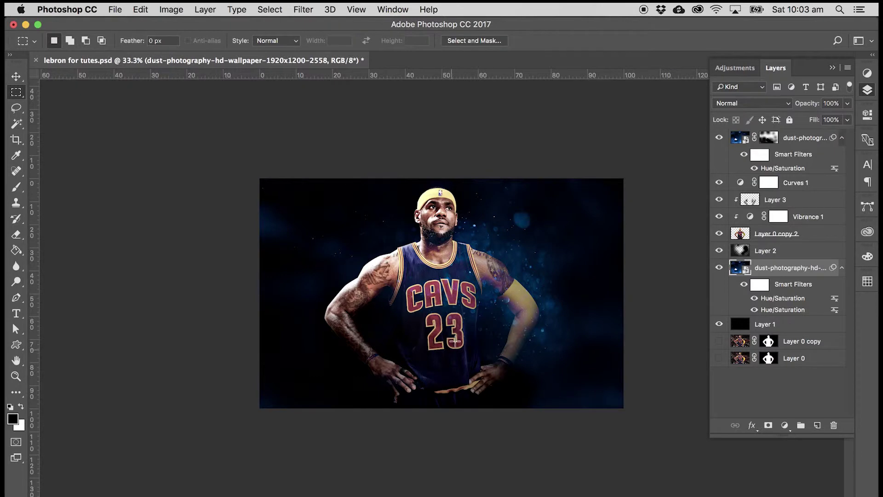
Add a Color Lookup adjustment layer above the upper dust layer and apply the 3Strip.look 3D LUT
click(822, 138)
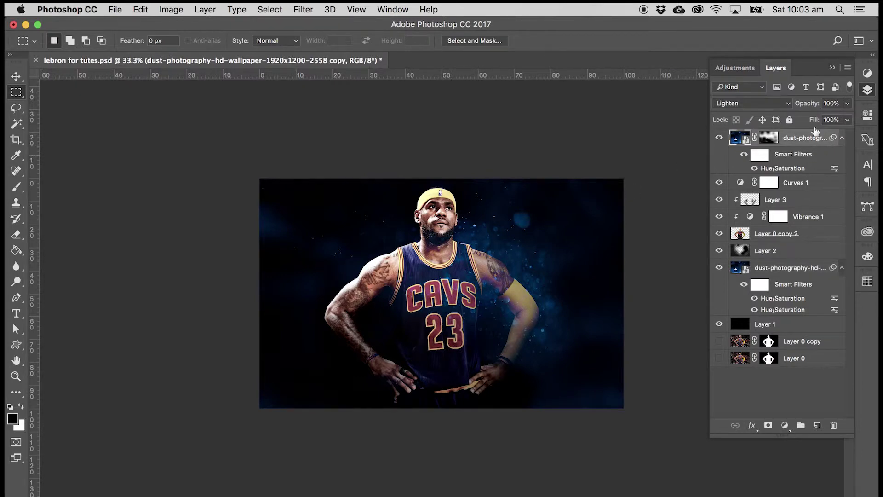
click(869, 74)
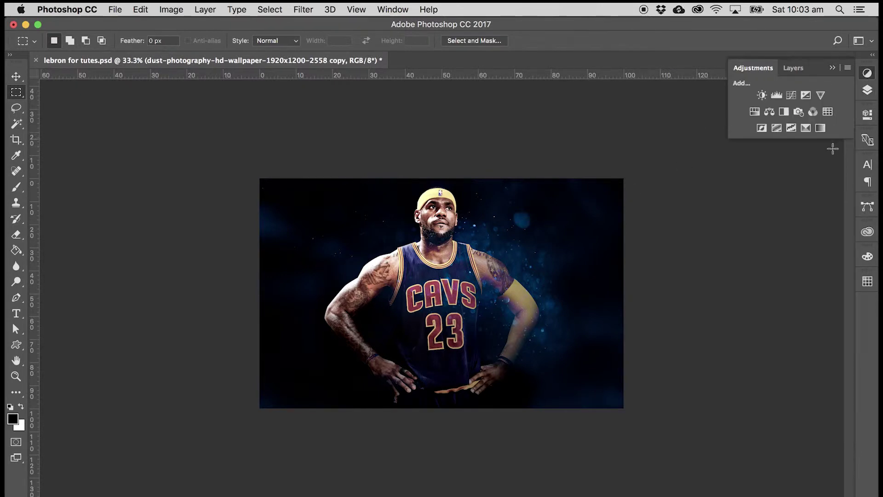
click(827, 112)
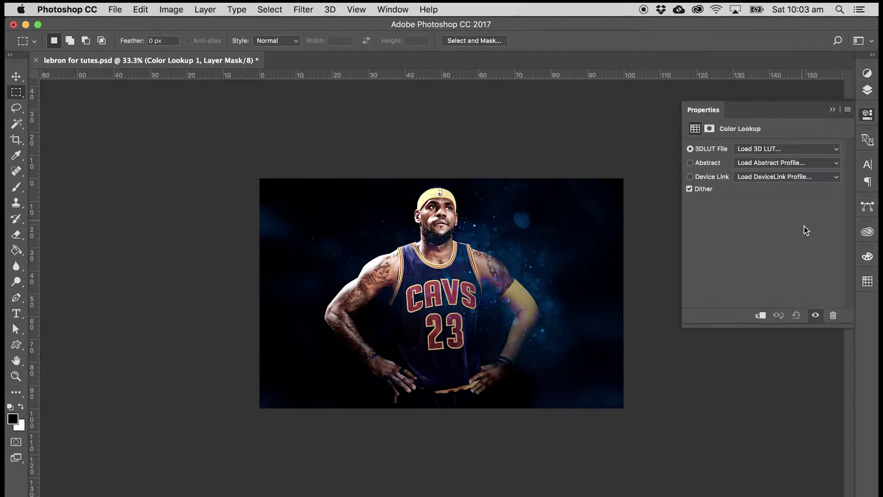
click(806, 150)
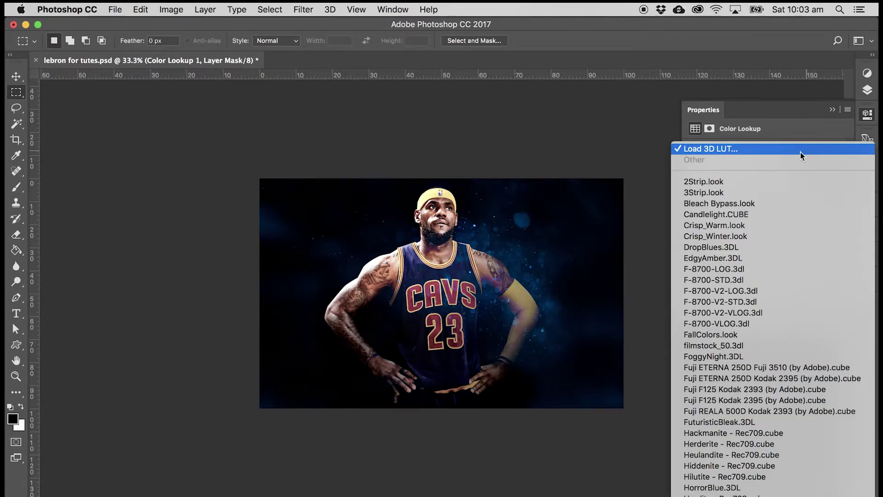
click(735, 192)
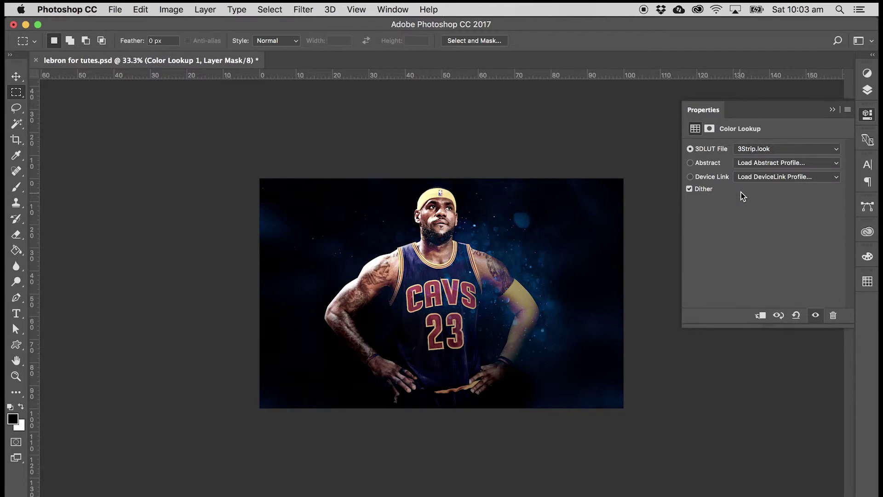
Try the F-8700-LOG.3dl and F-8700-STD.3dl LUTs on the Color Lookup adjustment
click(782, 148)
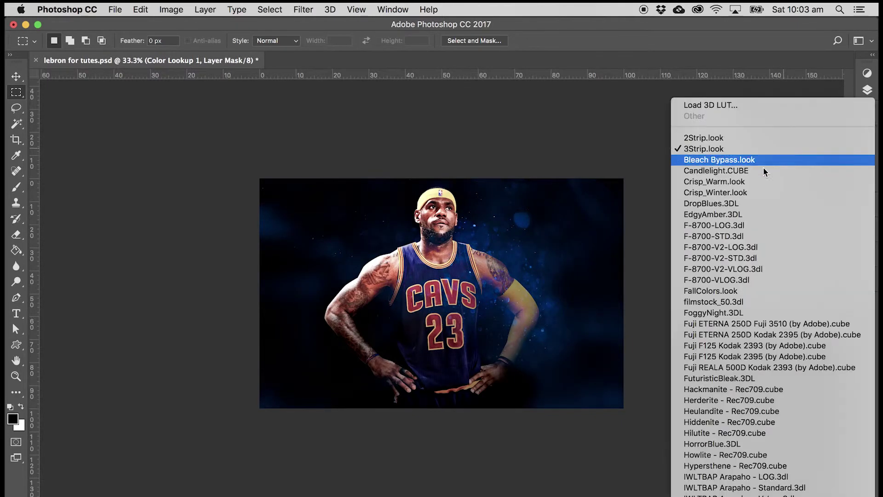
click(748, 225)
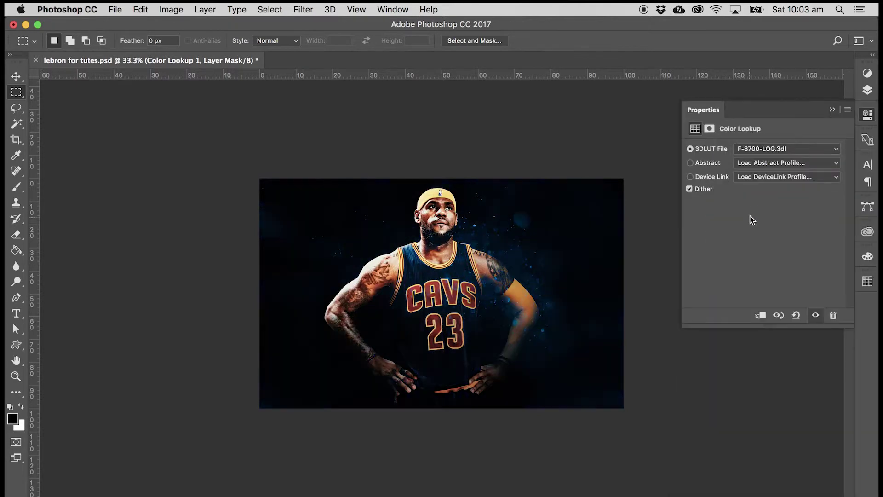
click(759, 153)
click(752, 159)
click(763, 148)
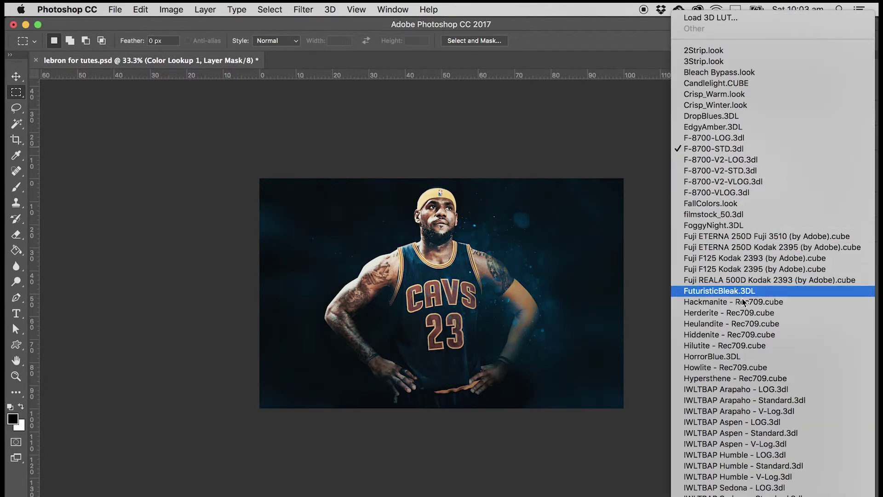
click(751, 149)
click(751, 150)
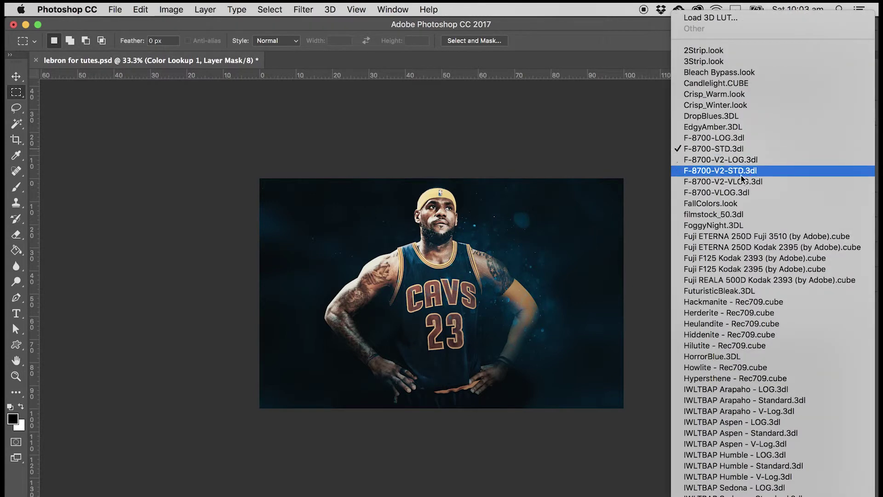
Preview the filmstock_50.3dl and F-8700-LOG.3dl LUTs, and set the Color Lookup to F-8700-STD.3dl
click(728, 213)
click(757, 148)
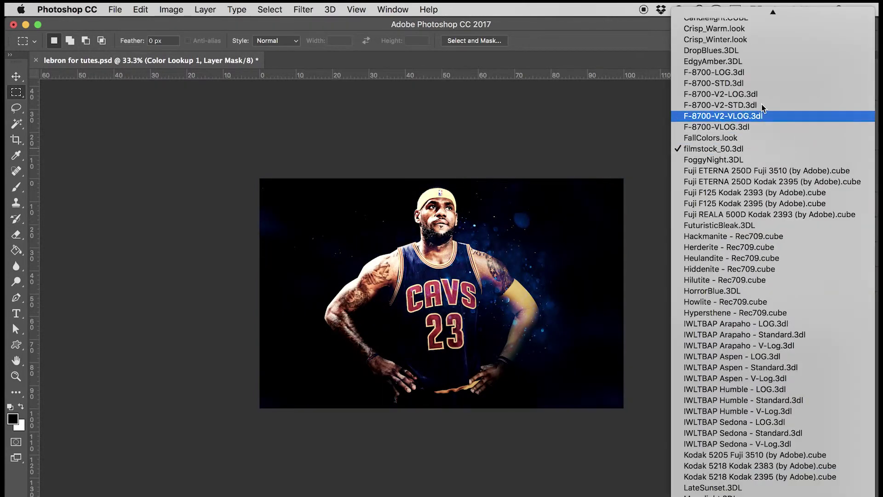
click(759, 81)
click(757, 148)
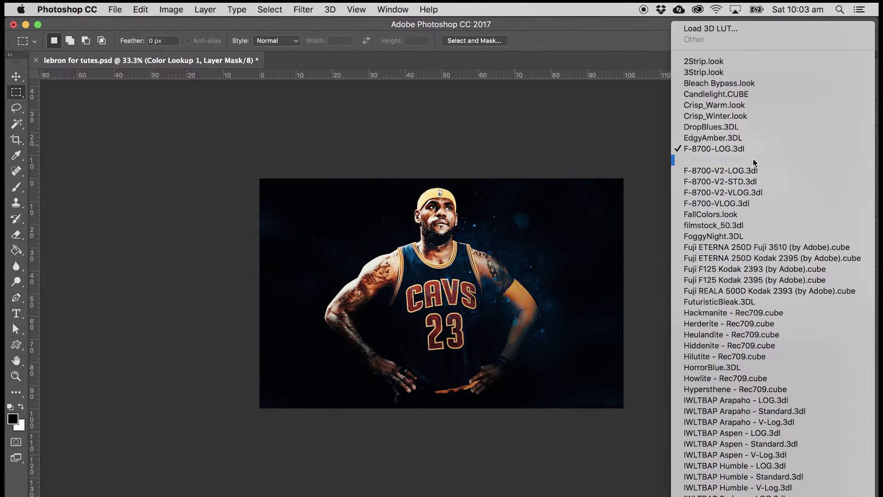
click(752, 159)
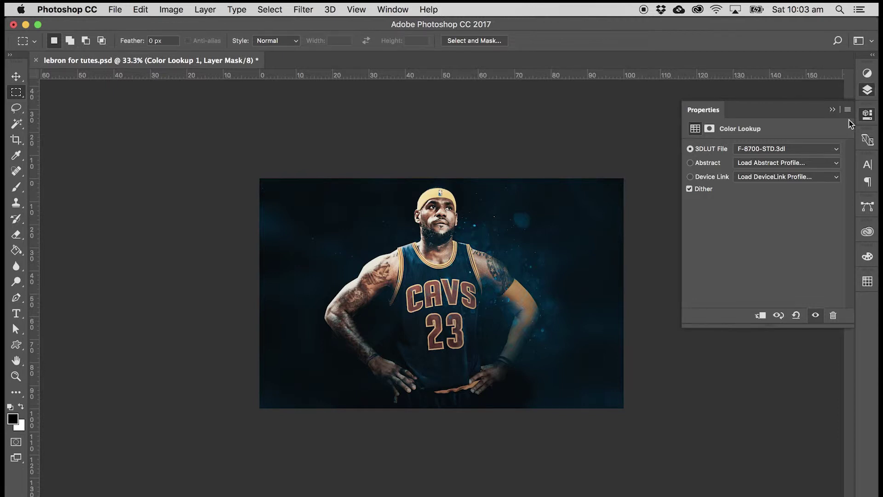
Compare the image with and without the Color Lookup 1 layer and leave that layer hidden
click(867, 91)
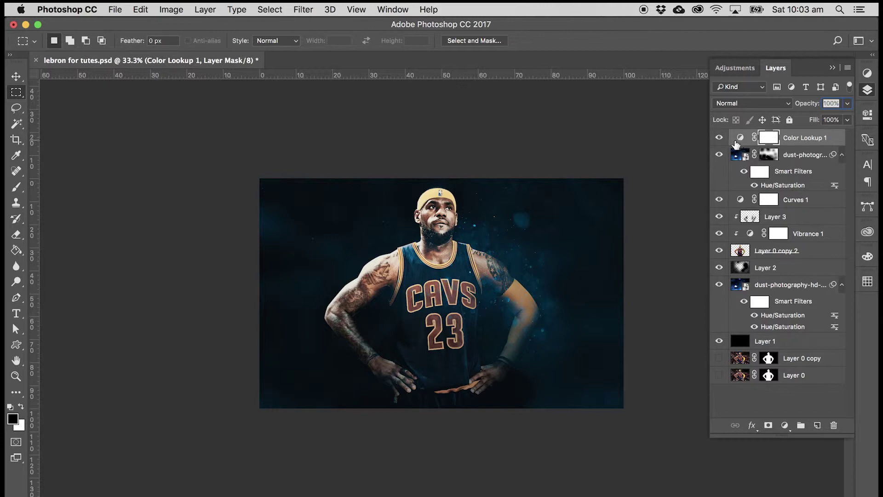
click(720, 137)
click(719, 138)
click(719, 138)
Add a Curves adjustment layer on top and, in the Blue channel, lift the shadows, anchor the lower quarter and lower the white end
click(867, 73)
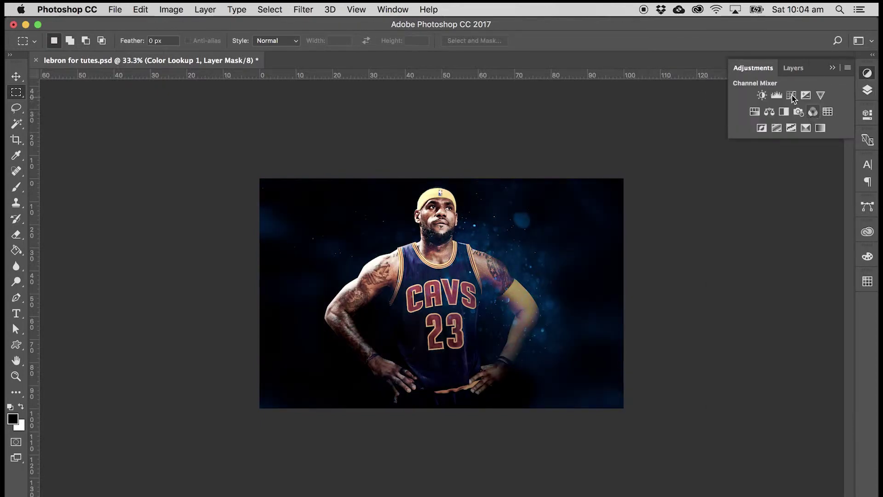
click(787, 94)
click(750, 165)
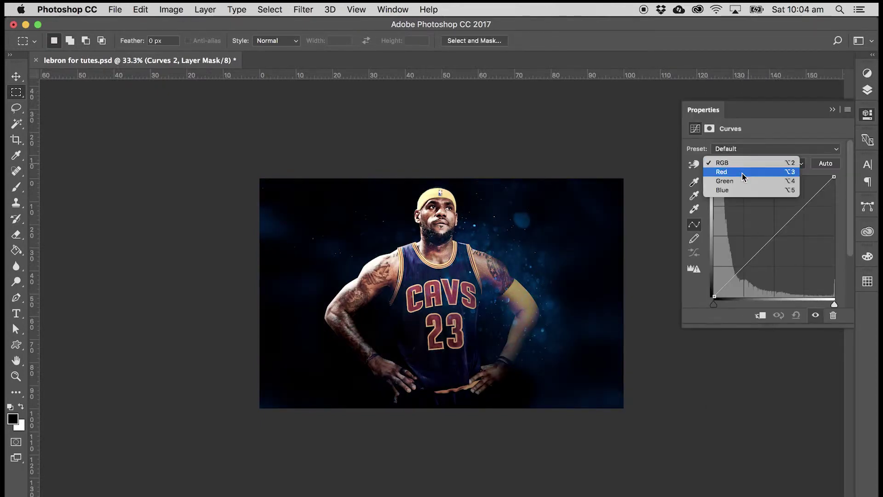
click(732, 192)
drag(714, 294, 708, 286)
drag(736, 258, 745, 266)
drag(832, 177, 845, 192)
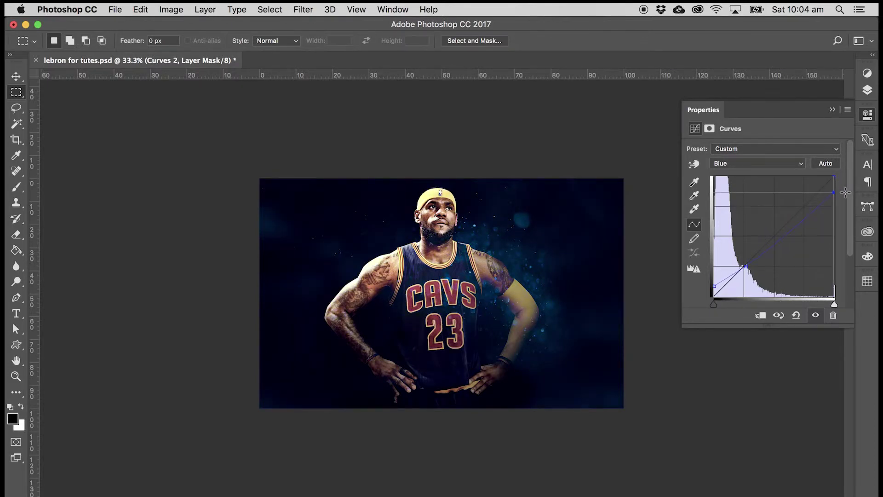
Add a point near the middle of the Green channel curve, just below the diagonal
click(764, 164)
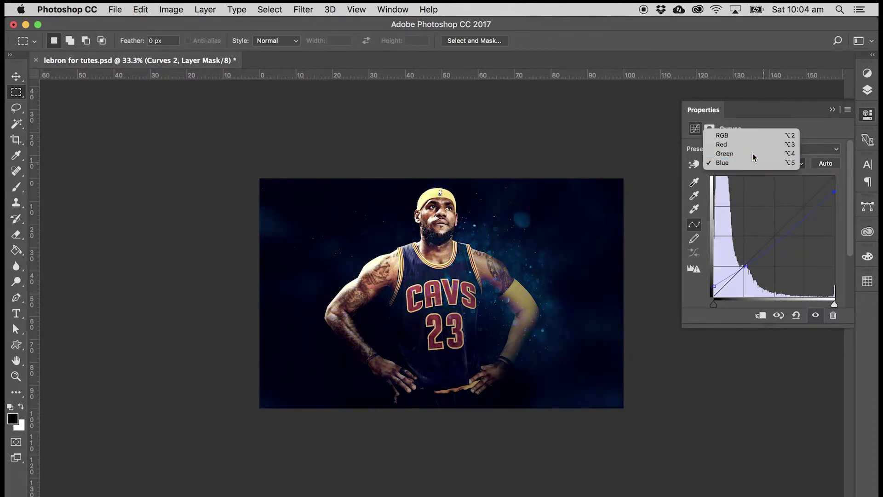
click(755, 153)
drag(779, 247, 777, 238)
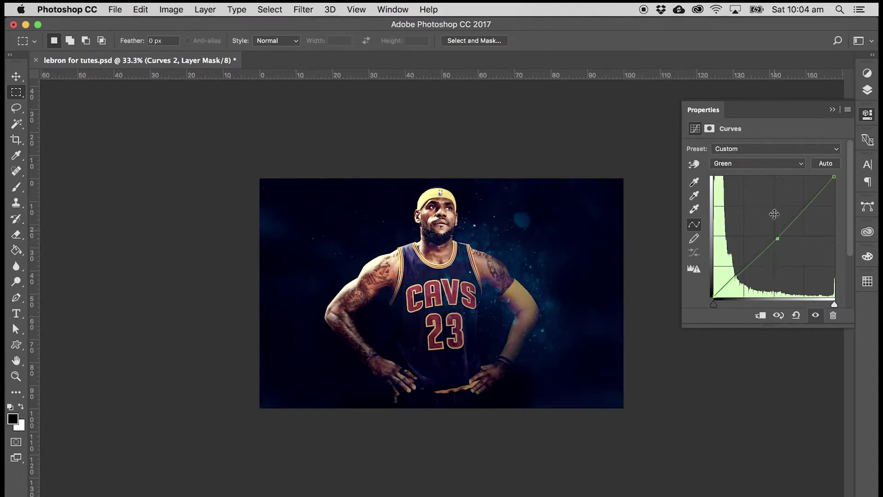
Move the Red channel's white point slightly inward and shape its curve with points in the highlights, midtones and shadows
click(761, 163)
click(759, 154)
mouse_move(833, 177)
mouse_down()
mouse_move(822, 175)
mouse_move(841, 191)
mouse_move(845, 179)
mouse_move(828, 177)
mouse_up()
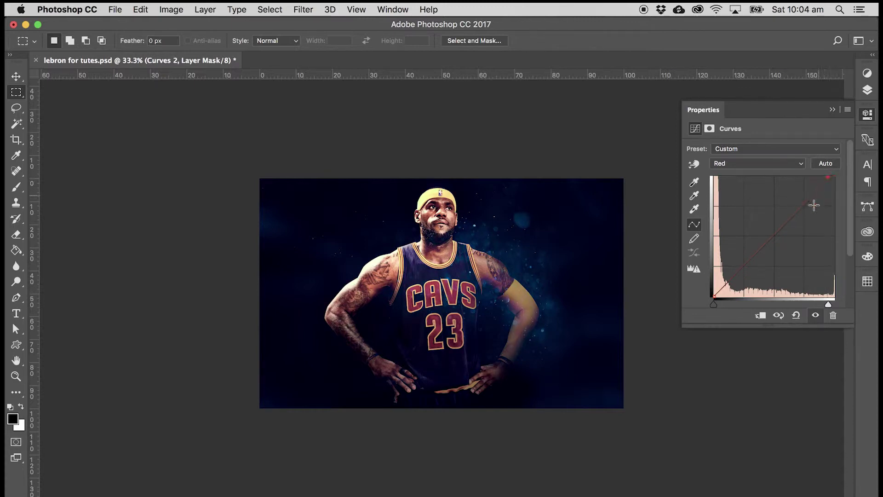
click(803, 208)
click(764, 241)
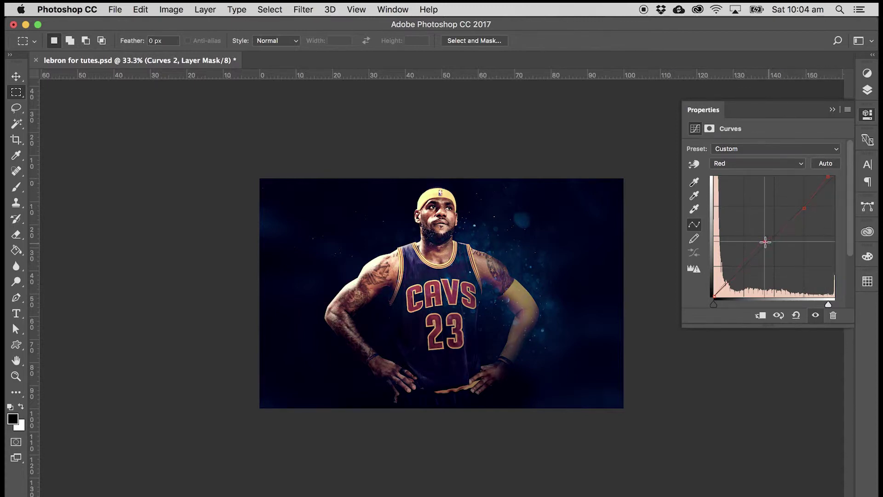
click(738, 273)
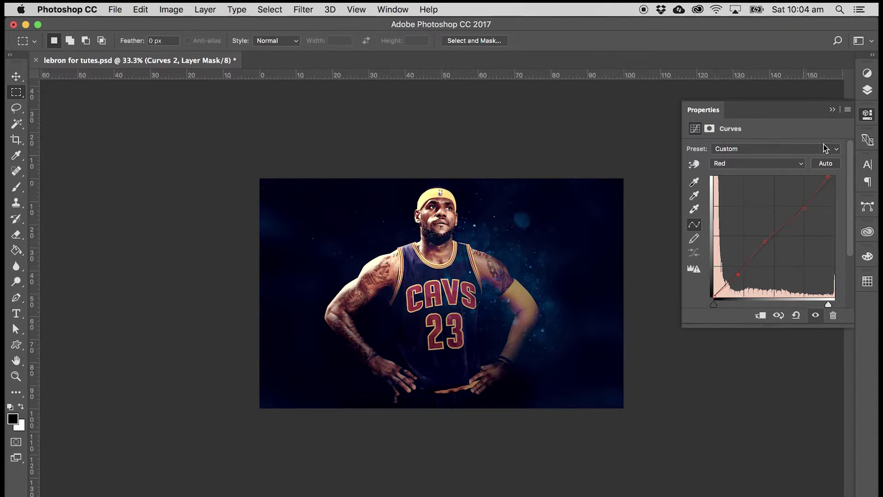
Compare the Color Lookup 1 grading with the Curves 2 grading by toggling the two layers' visibility
click(832, 110)
click(867, 90)
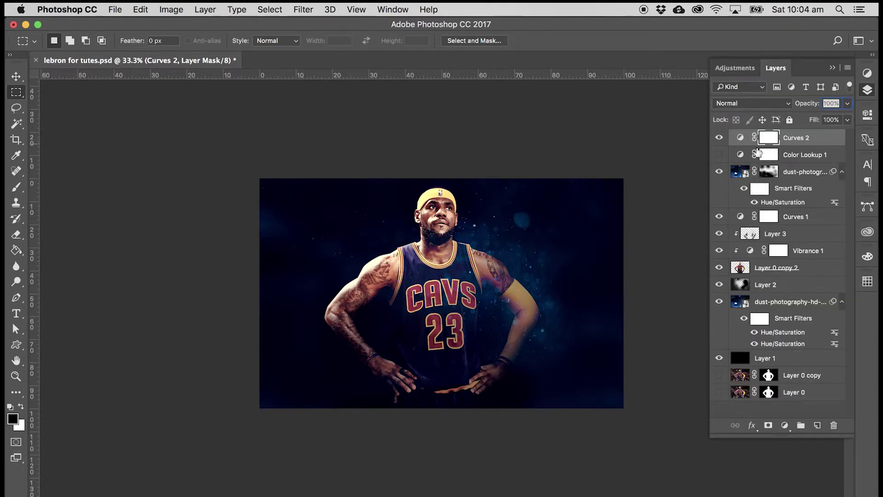
click(719, 155)
click(719, 155)
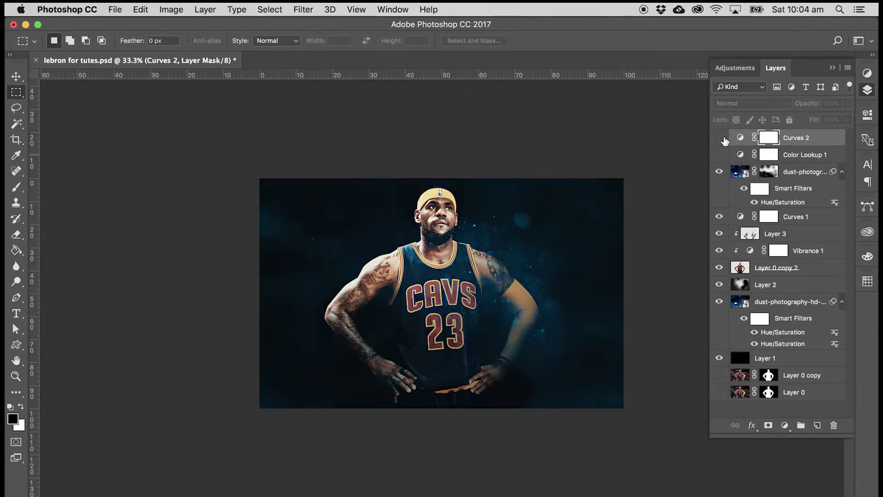
click(740, 138)
Add a Selective Color adjustment layer on top and set the Reds to Cyan +67% and Magenta about +18%
click(868, 73)
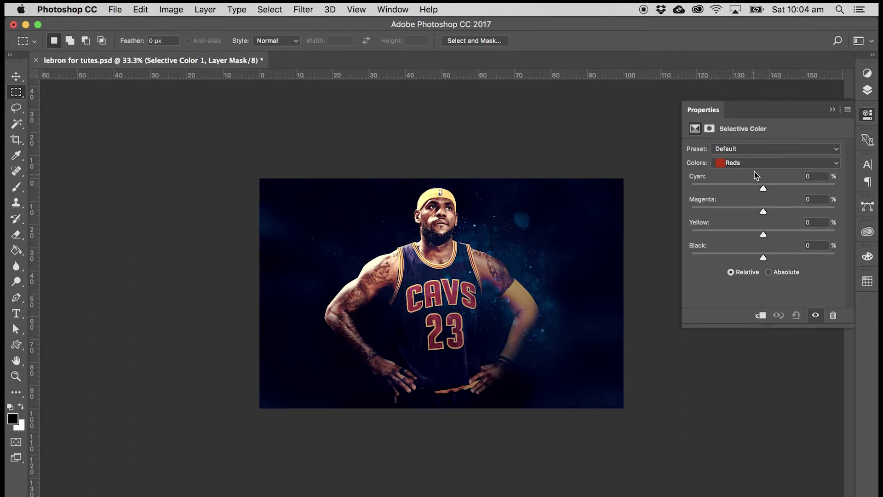
click(755, 168)
click(755, 162)
click(729, 186)
click(794, 187)
click(805, 183)
click(731, 209)
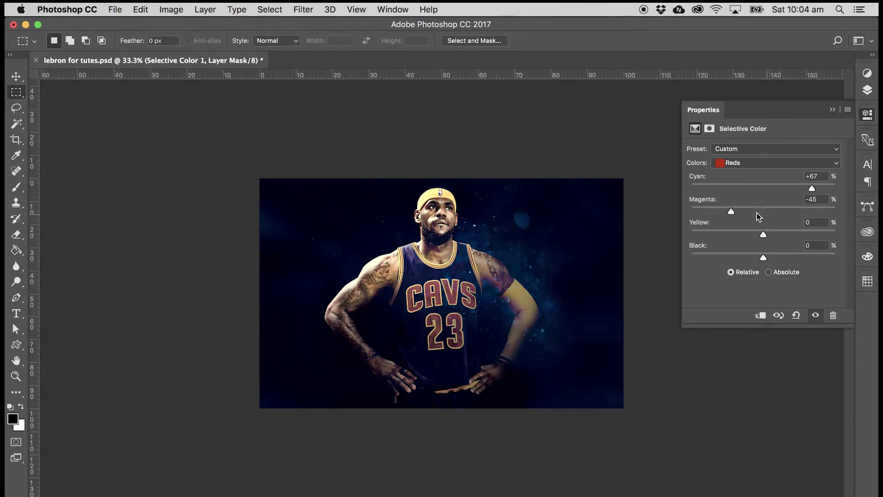
click(776, 210)
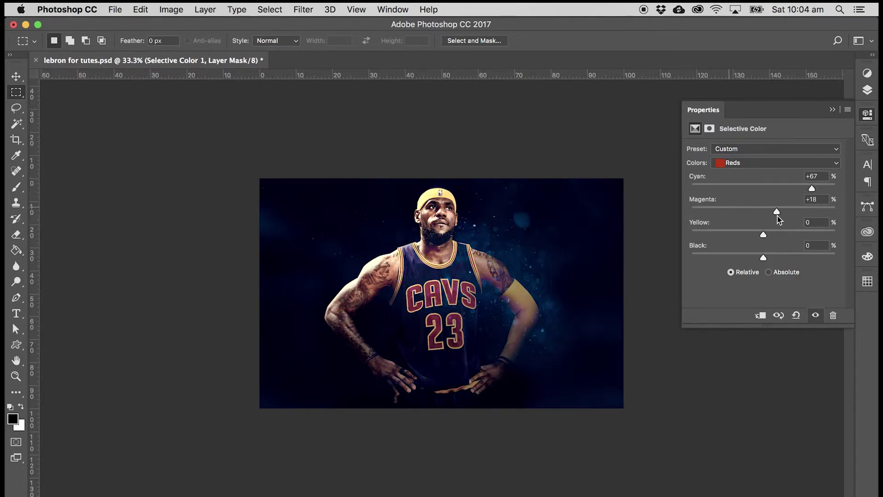
Raise Yellow for the Reds, set their Black to about +66%, and fine-tune the colour balance
drag(764, 235, 800, 258)
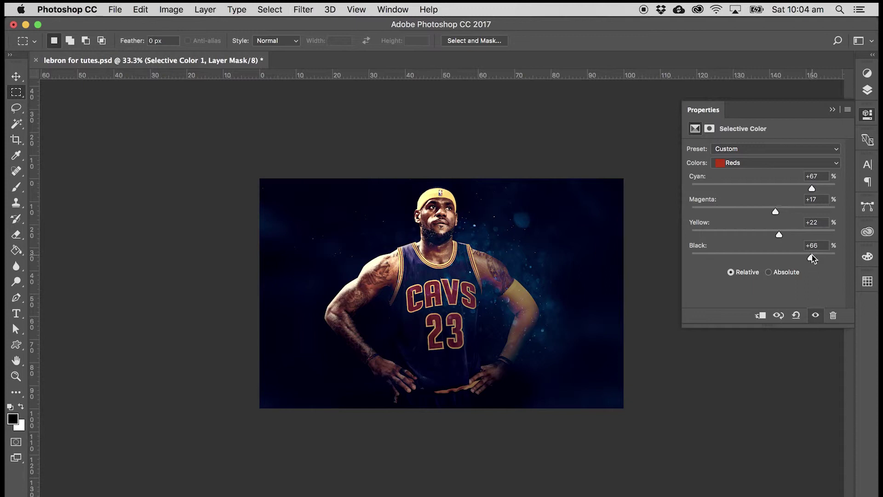
drag(778, 234, 791, 209)
click(867, 114)
click(868, 90)
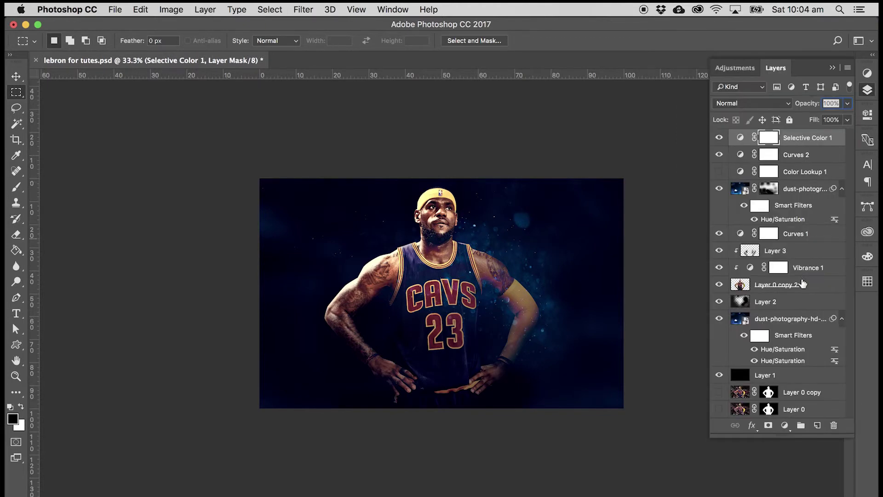
Create a new layer on top and fill it with medium grey
click(817, 424)
click(17, 250)
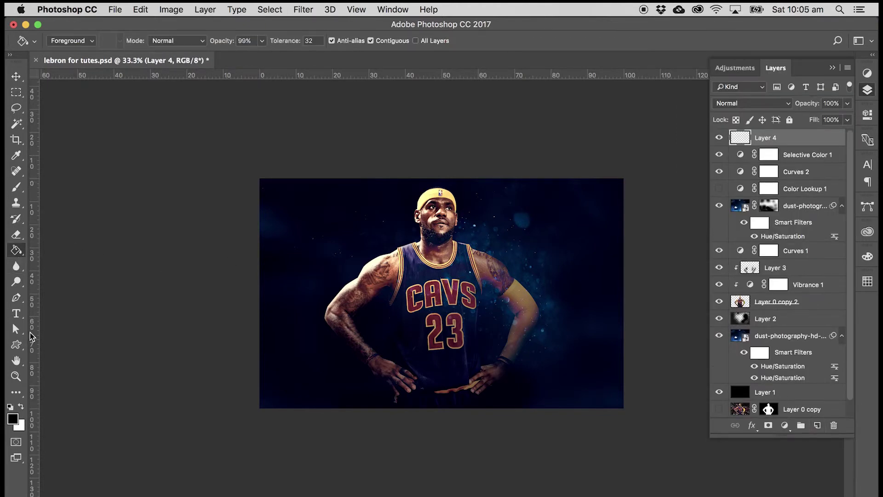
click(12, 418)
click(45, 341)
click(288, 260)
click(387, 339)
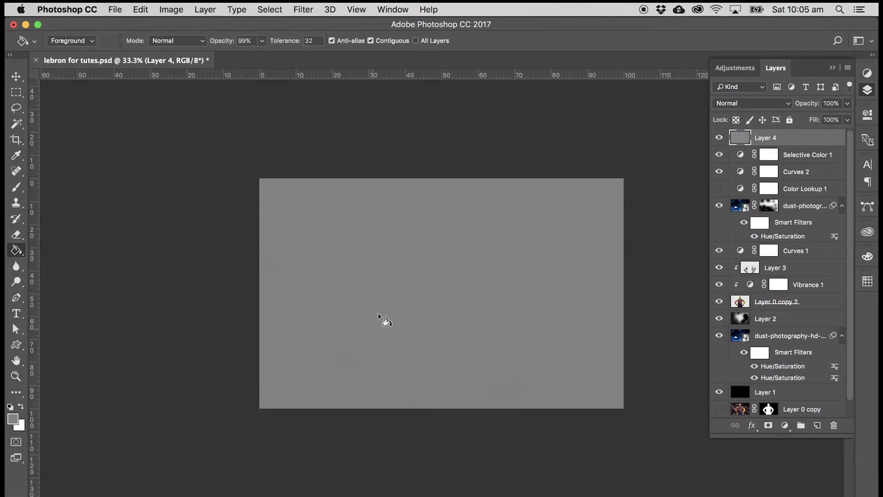
Set the grey layer's blend mode to Screen and its opacity to 17%
click(754, 104)
click(745, 190)
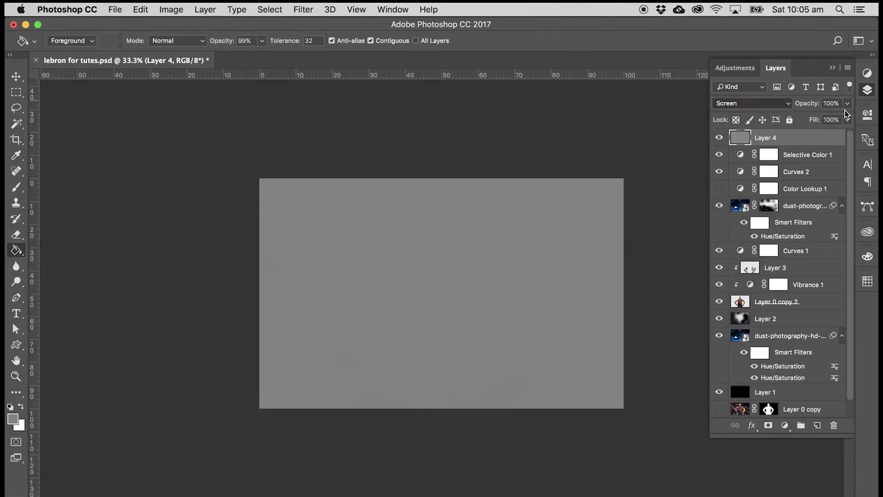
click(846, 103)
drag(847, 118, 799, 117)
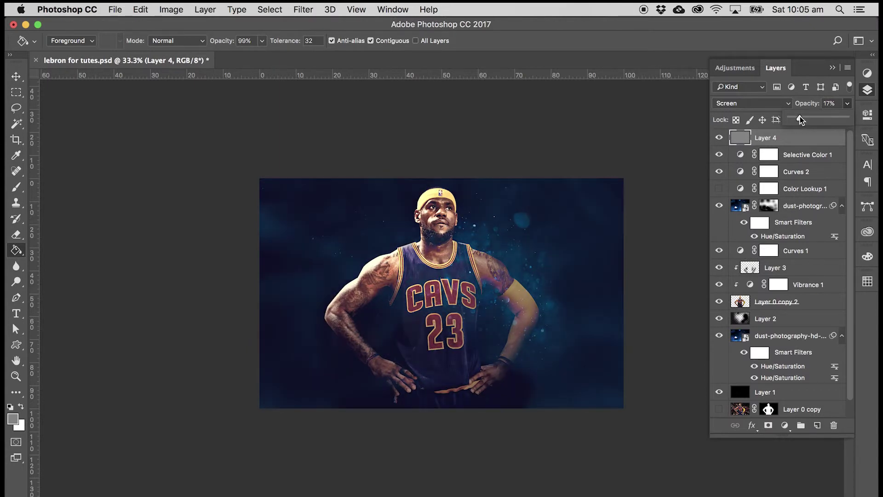
click(17, 92)
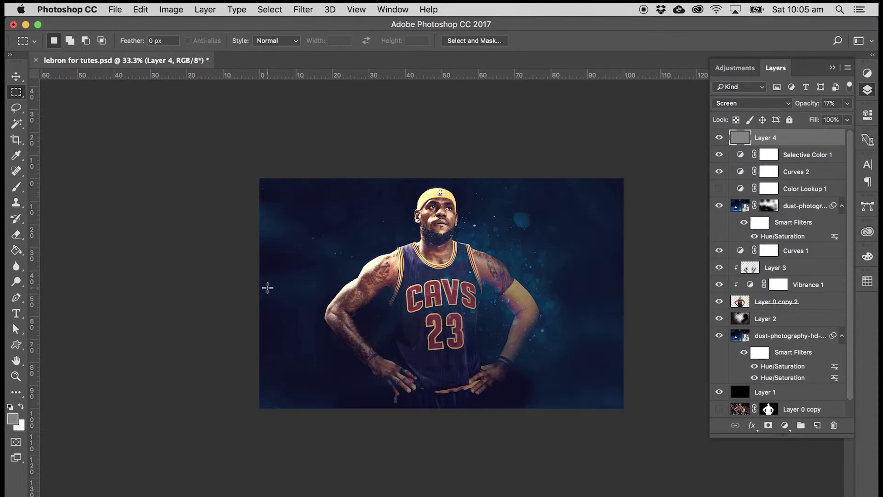
Make Layer 2 active, then switch to Finder and select flare1.png in the Flares folder inside Elements
click(786, 317)
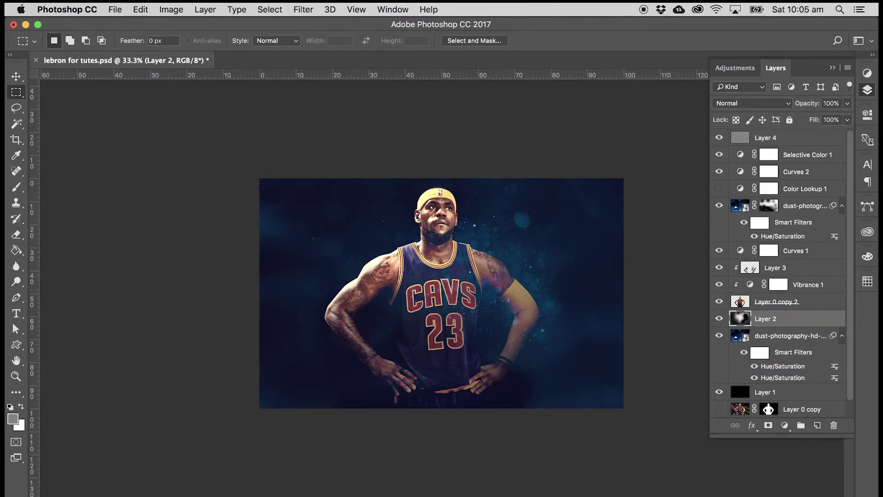
click(137, 495)
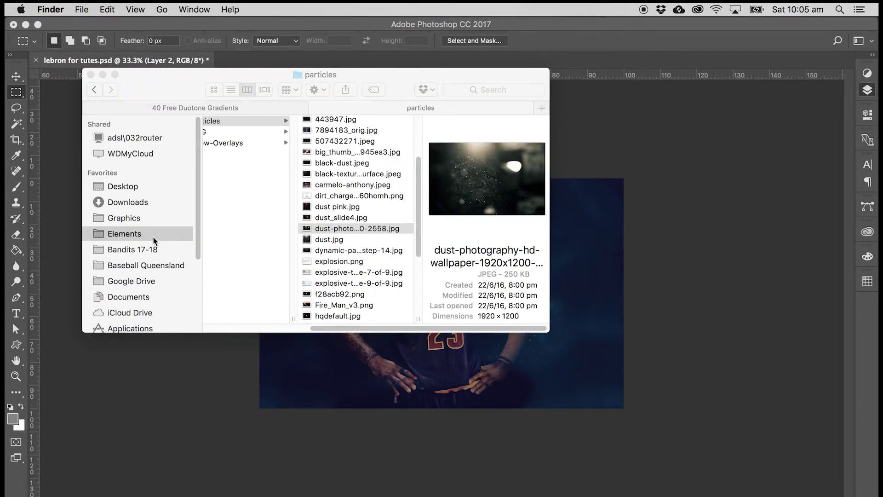
click(177, 238)
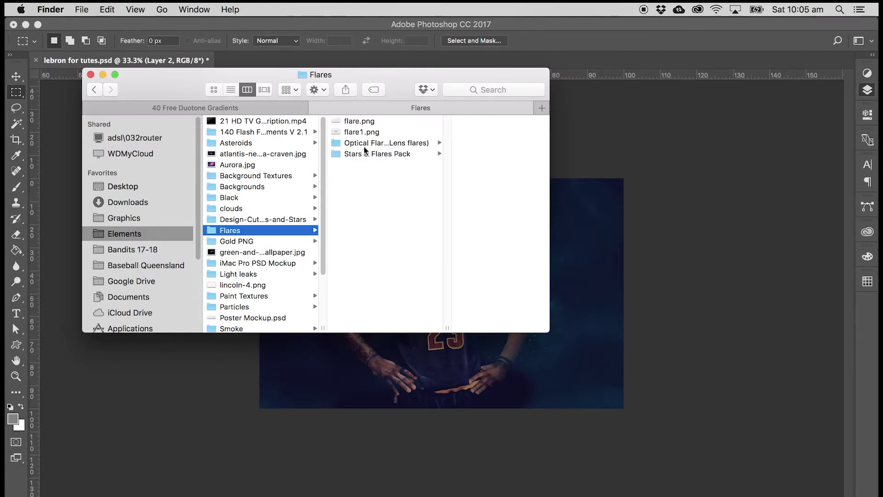
click(357, 121)
click(354, 134)
Place flare1.png in the Photoshop document above Layer 2, resizing and positioning it behind the player
drag(319, 132, 419, 365)
drag(298, 322, 425, 434)
drag(437, 294, 416, 331)
key(Return)
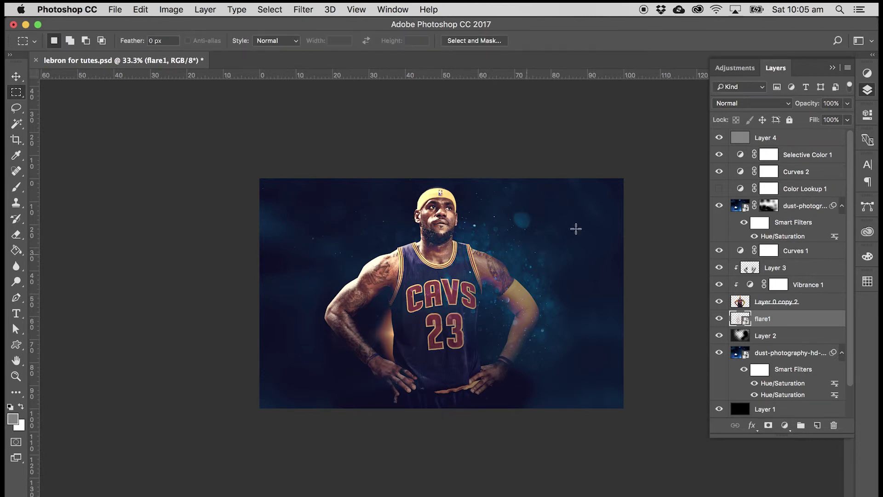
Set the flare layer's blend mode to Screen, then enlarge it and centre it behind the player's shoulders
click(771, 103)
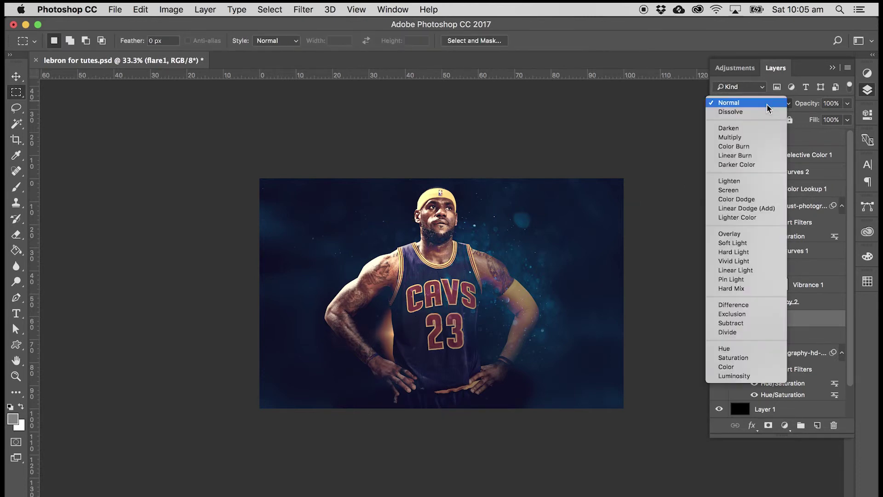
click(743, 190)
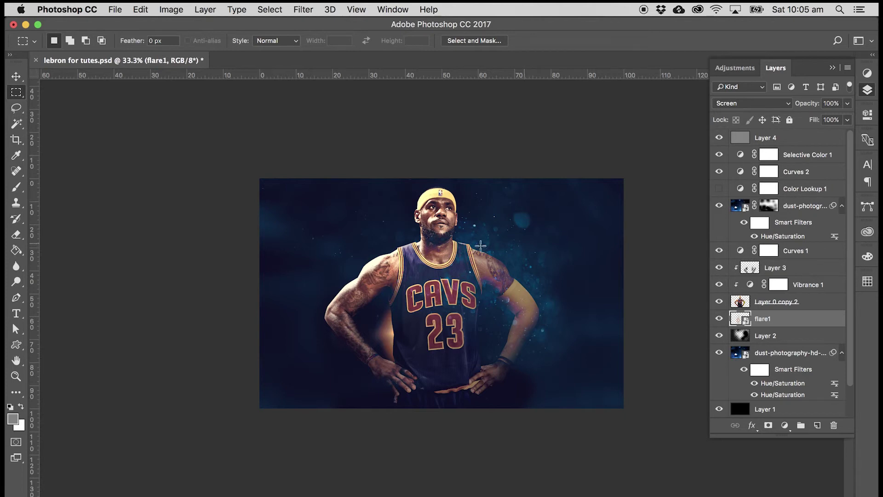
key(super+t)
drag(514, 334, 543, 329)
drag(441, 215, 442, 81)
drag(459, 191, 475, 222)
key(Return)
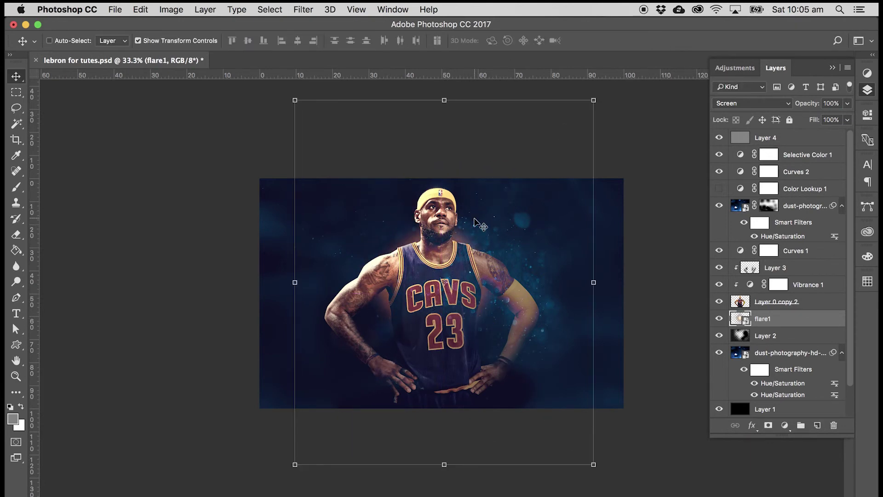
Colorize the flare blue with Hue/Saturation, using Hue 209, Saturation 62 and Lightness -22
key(super+u)
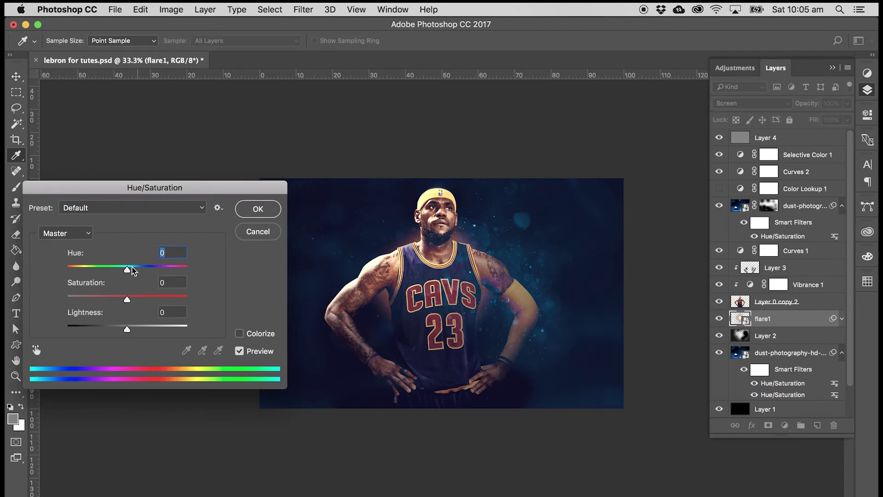
click(239, 334)
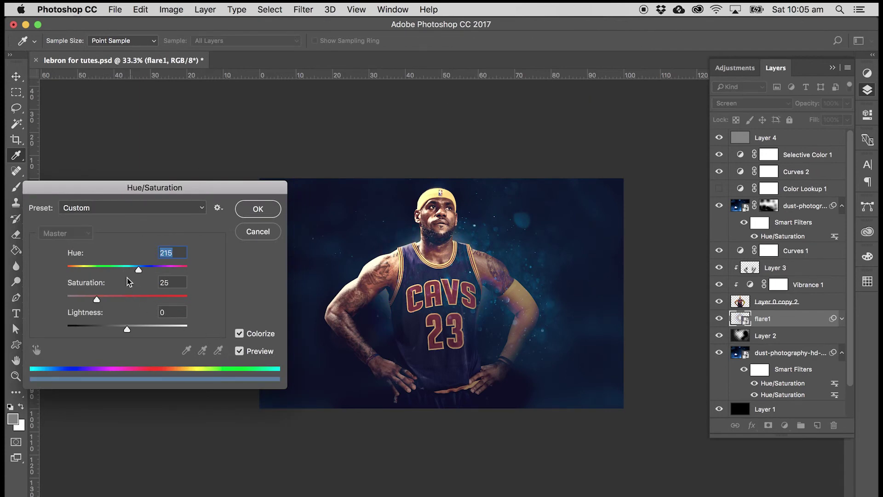
drag(132, 265, 133, 269)
click(142, 298)
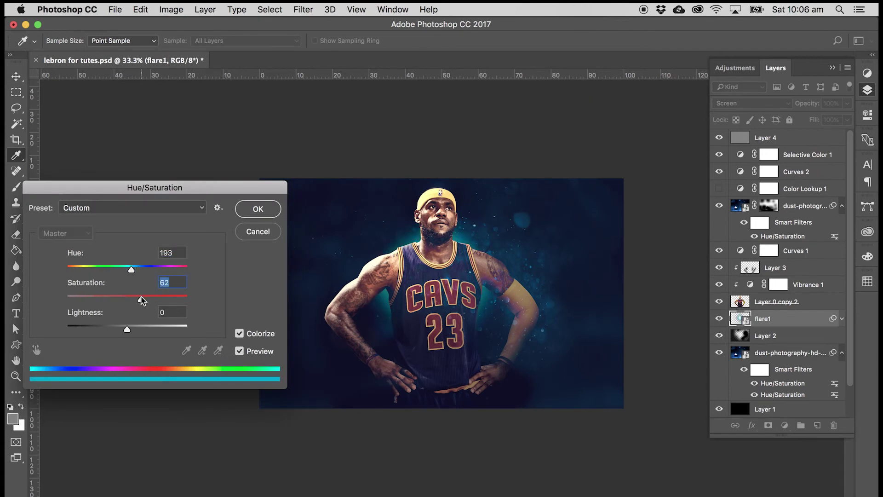
click(187, 268)
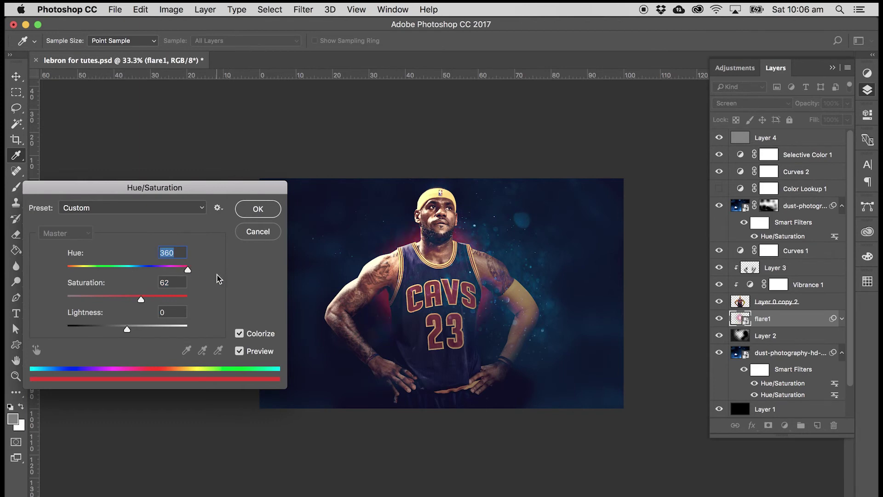
click(136, 269)
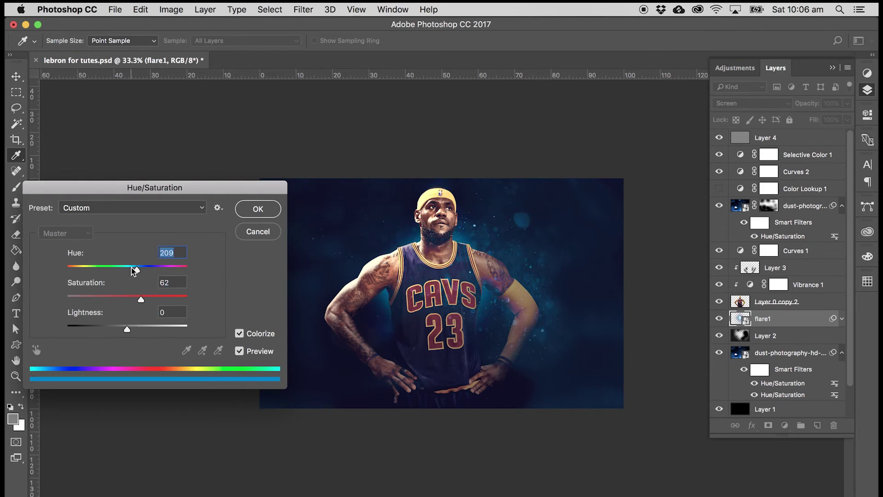
drag(123, 330, 113, 329)
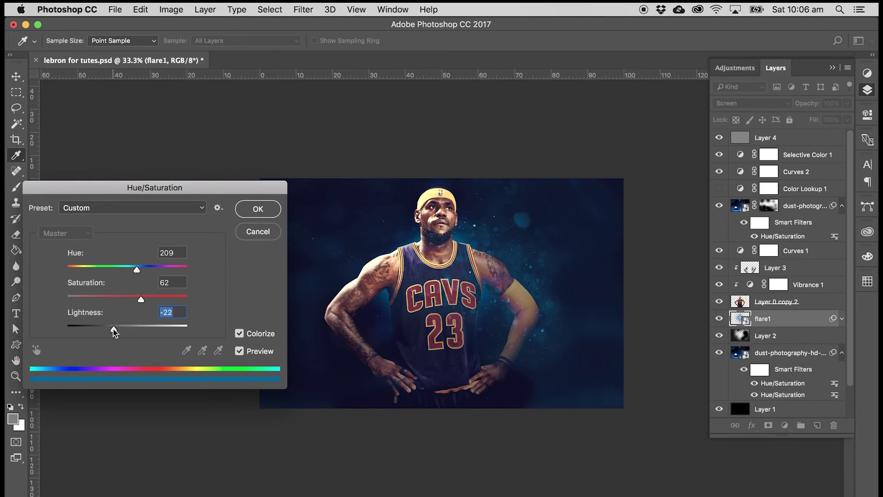
key(Return)
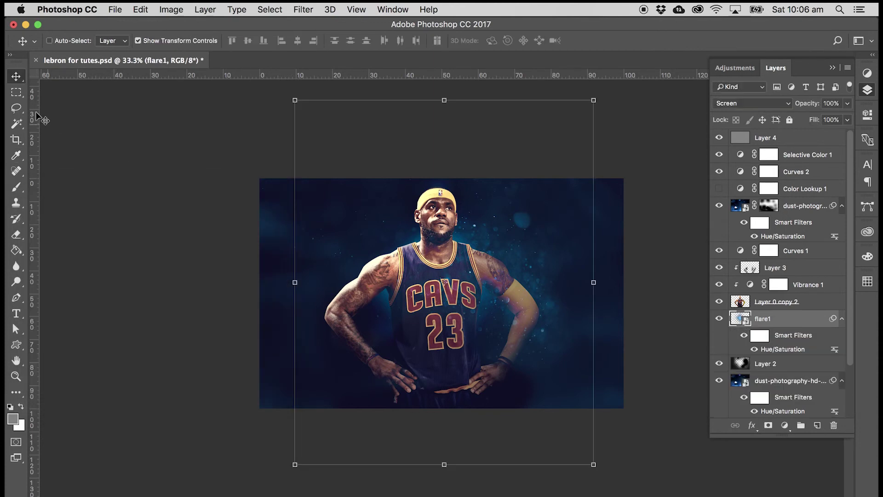
key(m)
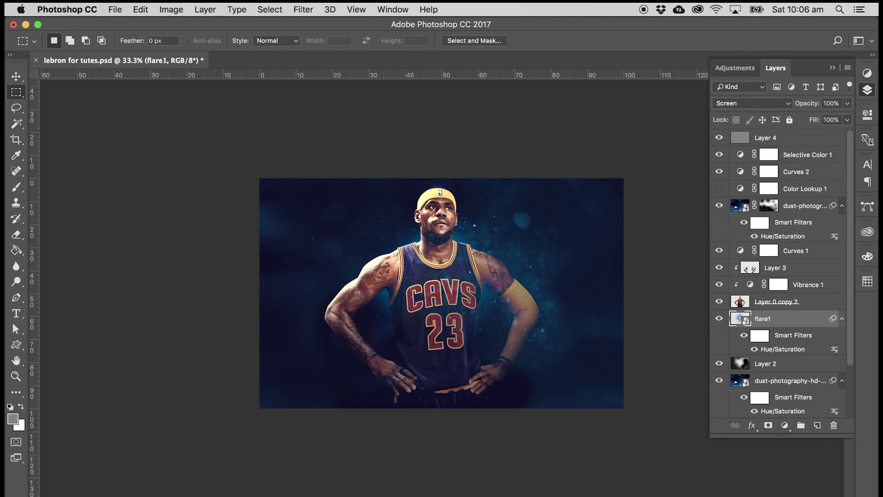
click(657, 493)
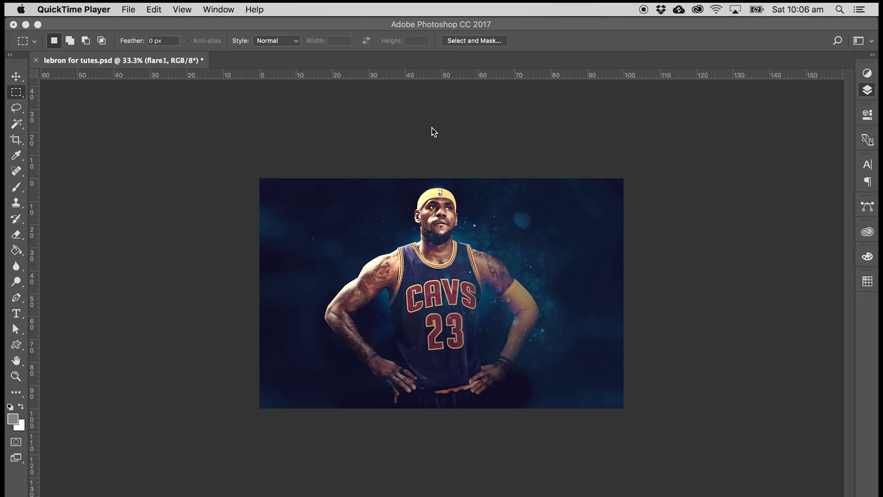